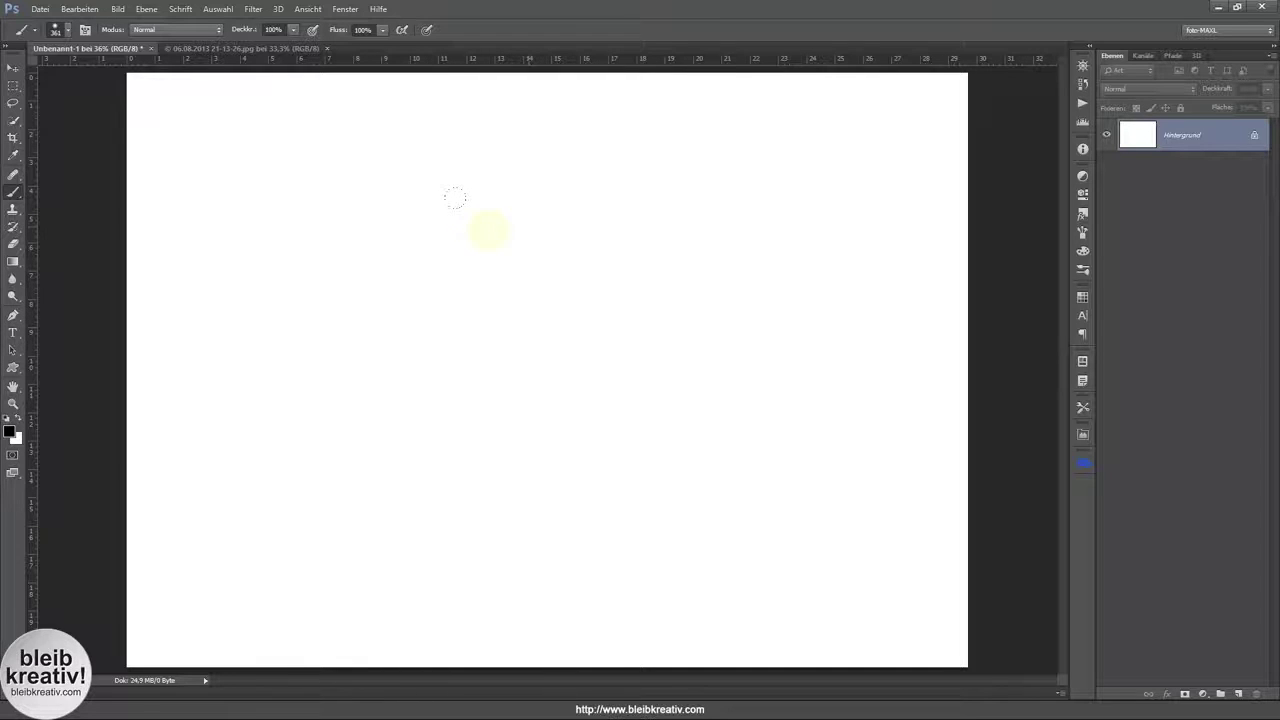
Step: Switch to the standard Brush tool (Pinsel) from the brush tool group
right_click(14, 192)
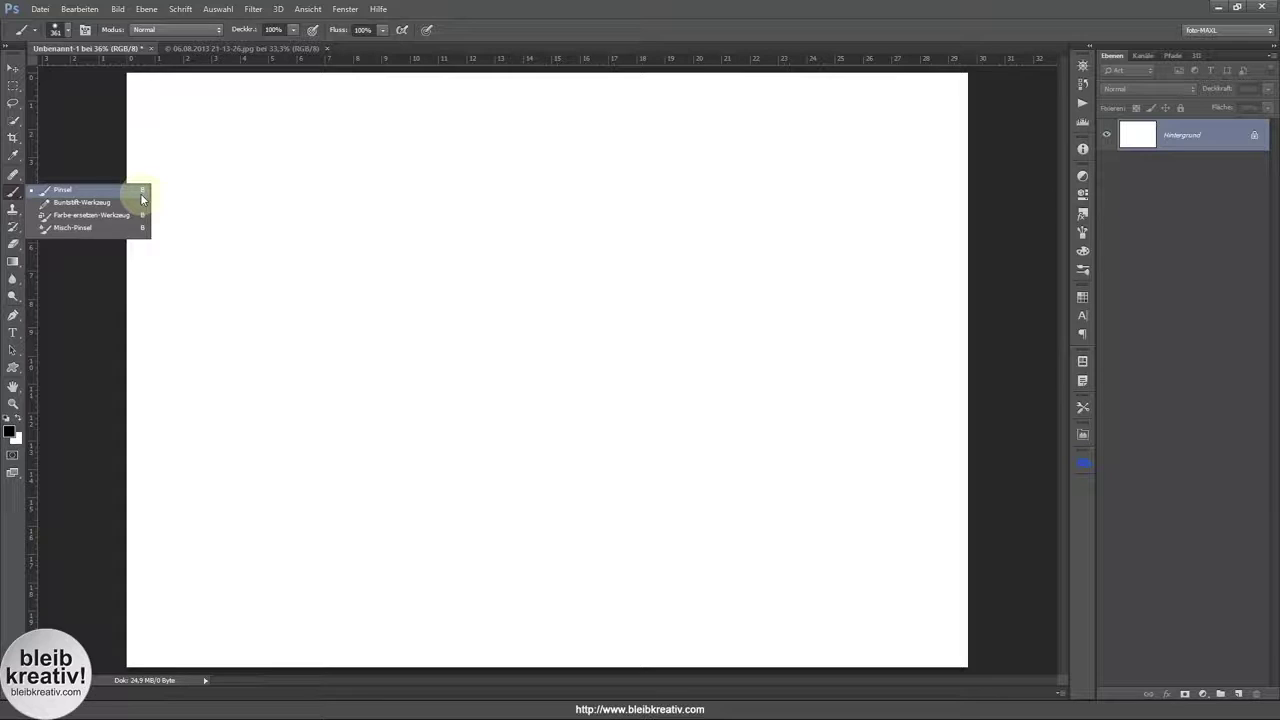
left_click(640, 34)
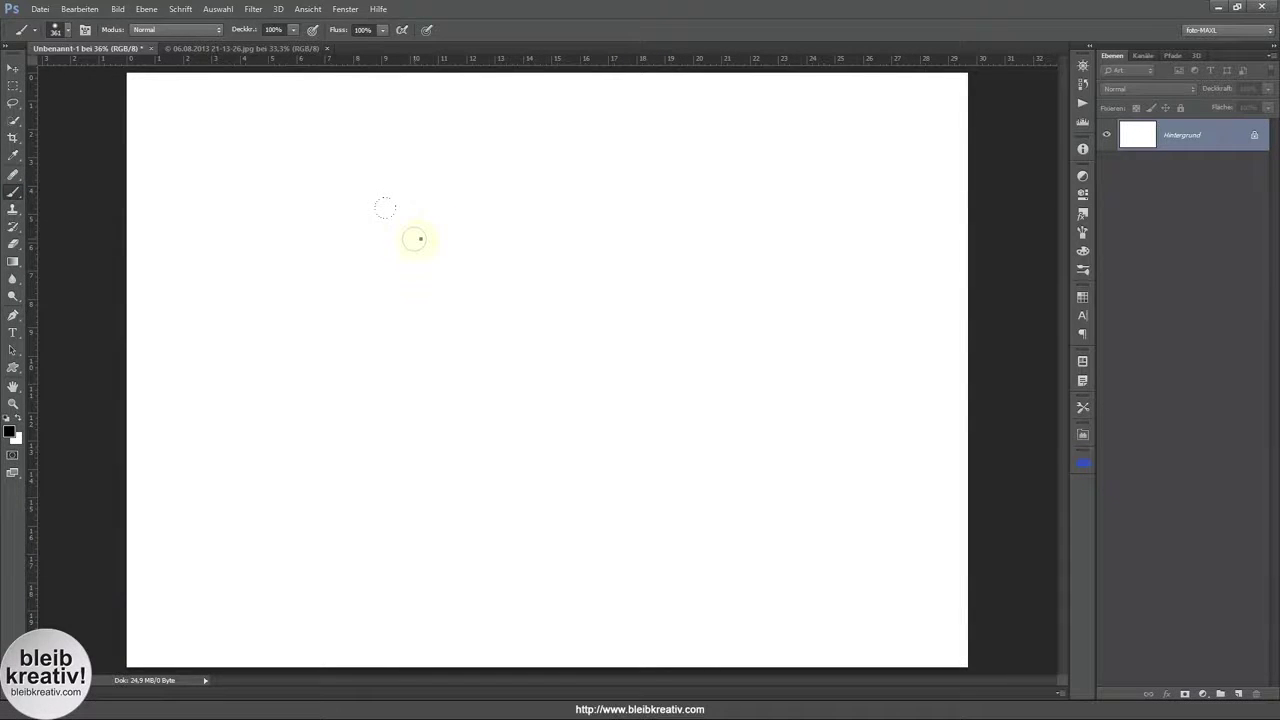
Step: Choose the first soft round brush tip at 110 px size and 0% hardness
right_click(415, 238)
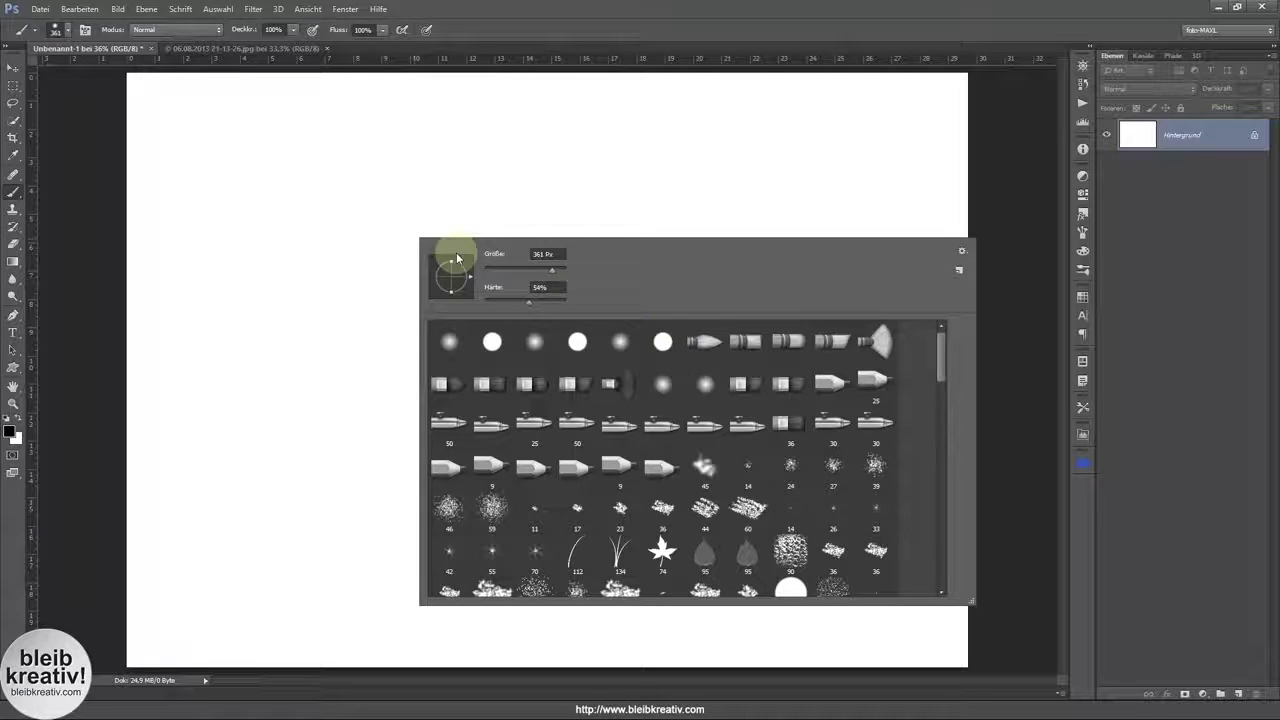
left_click(534, 347)
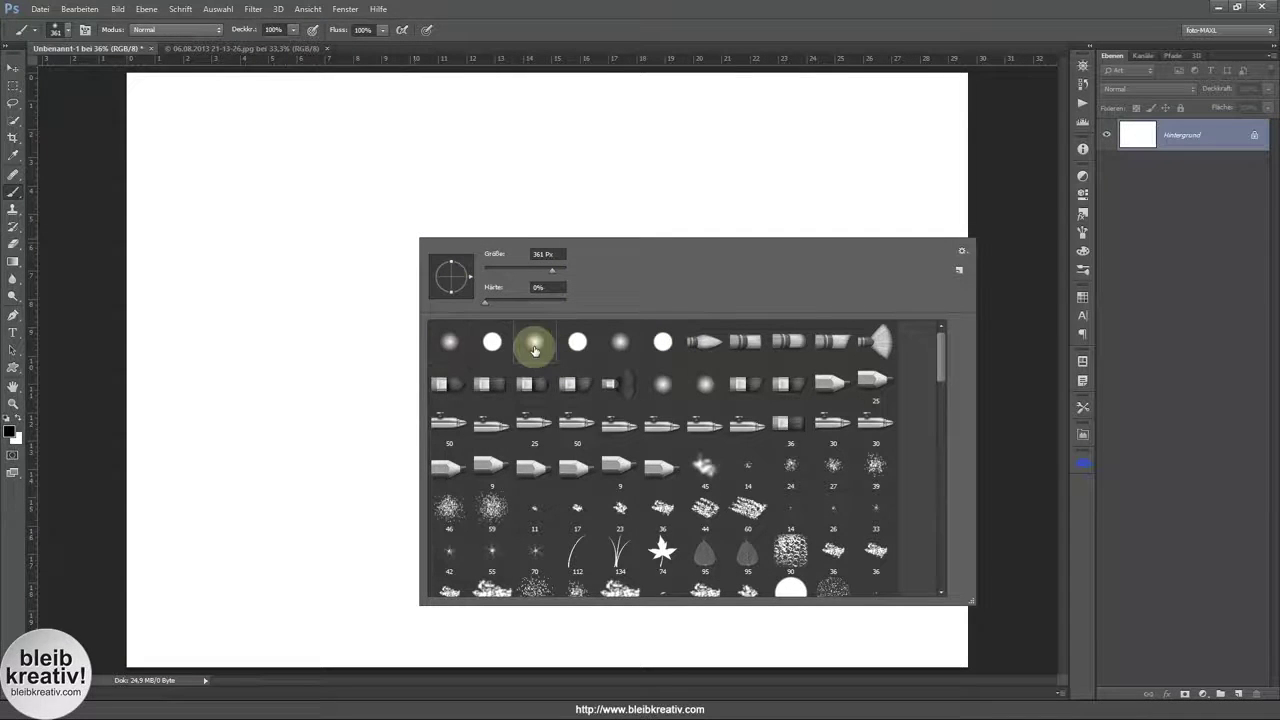
left_click(455, 342)
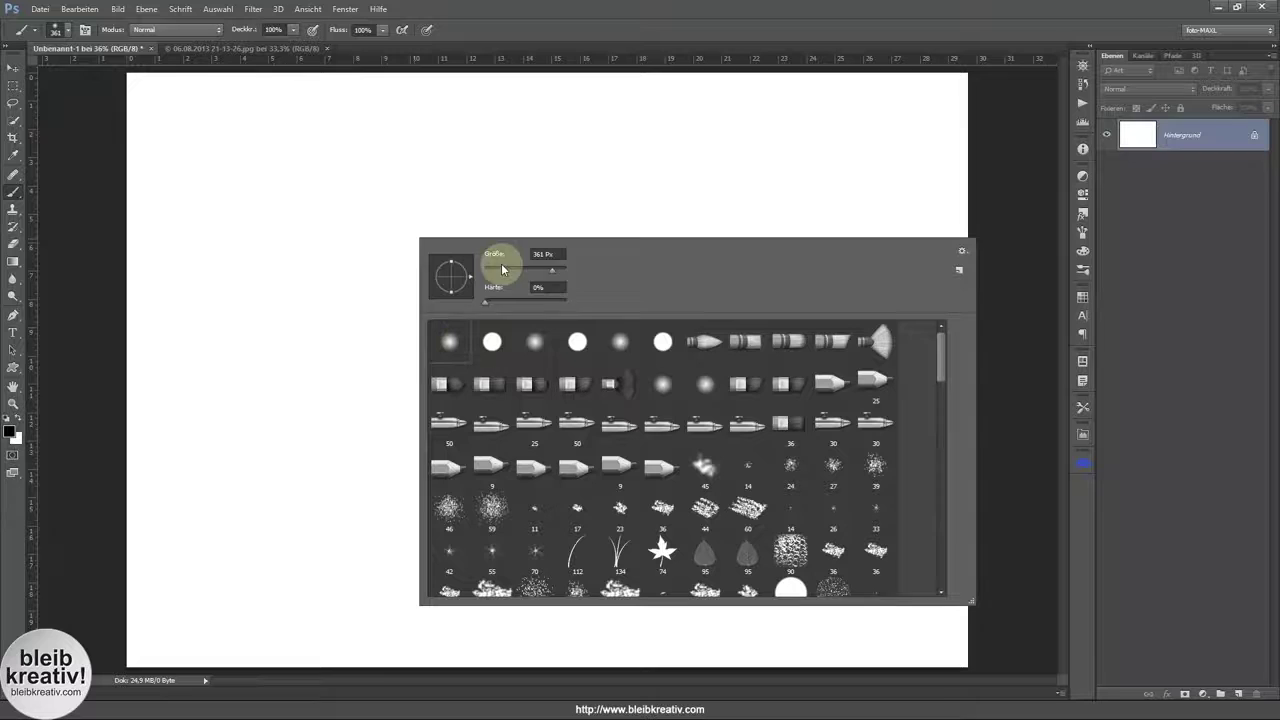
left_click_drag(549, 269, 529, 277)
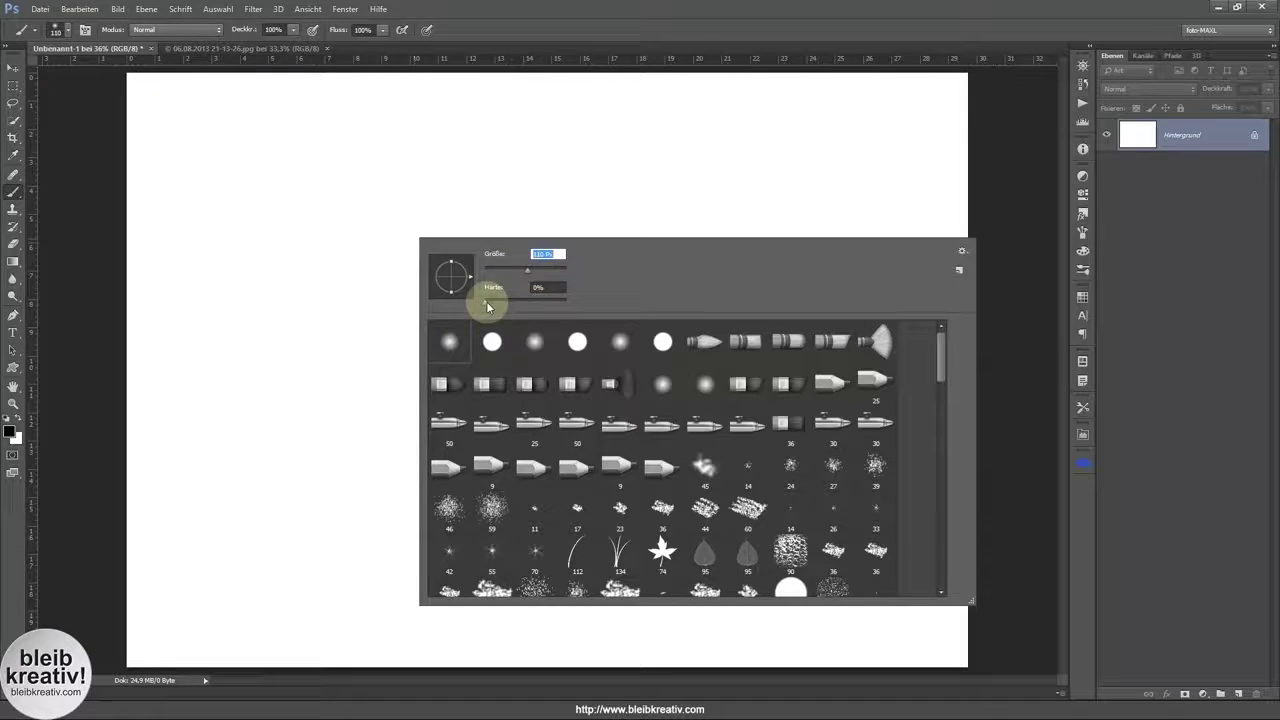
left_click(540, 288)
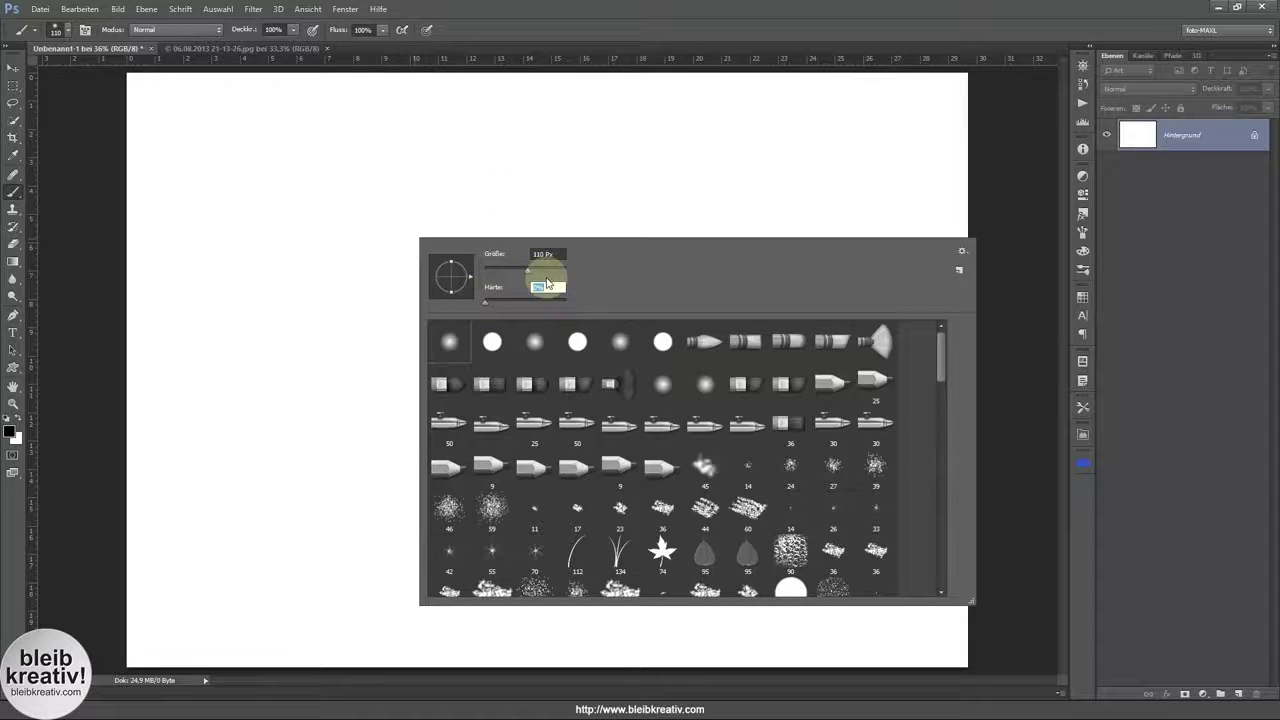
key("Return")
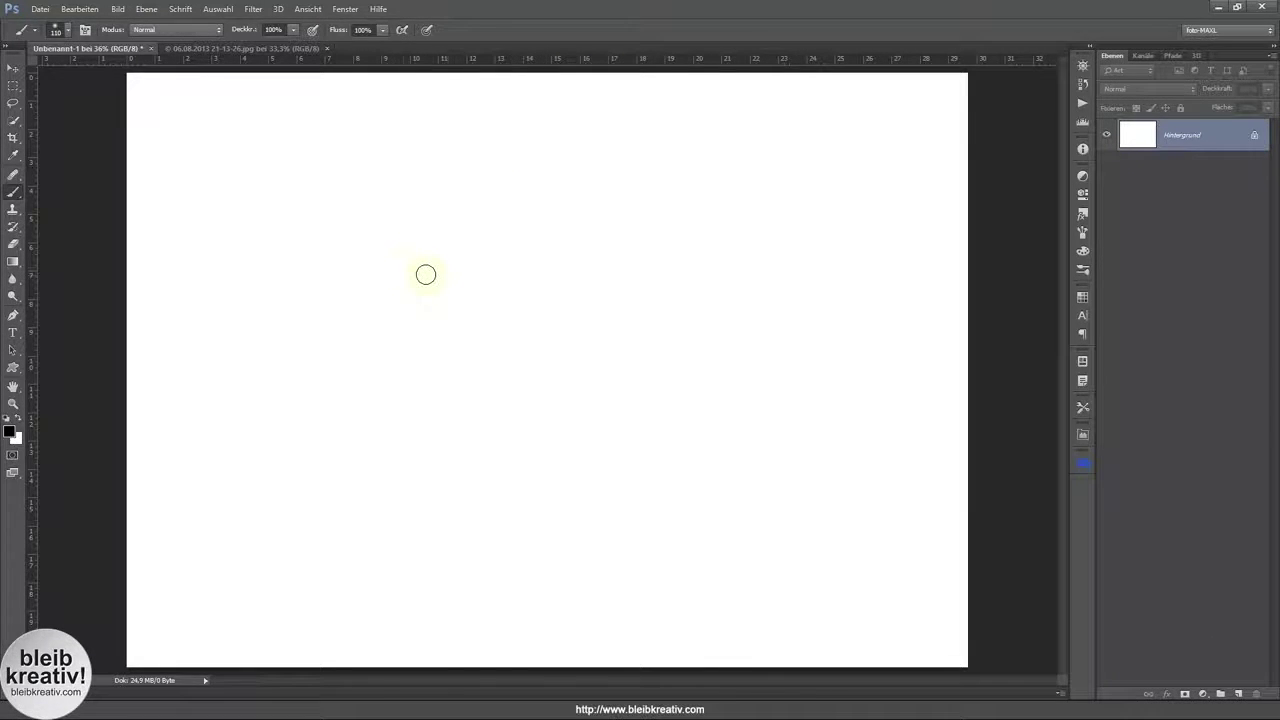
Step: Resize the brush to about 408 px and paint a long soft black stroke across the upper canvas
key("alt")
mouse_move(396, 279)
left_mouse_down()
mouse_move(507, 282)
mouse_move(429, 280)
mouse_move(480, 289)
mouse_move(446, 291)
left_mouse_up()
mouse_move(536, 369)
left_mouse_down()
mouse_move(541, 408)
mouse_move(526, 413)
left_mouse_up()
left_click_drag(461, 334, 458, 329)
left_click_drag(362, 216, 334, 225)
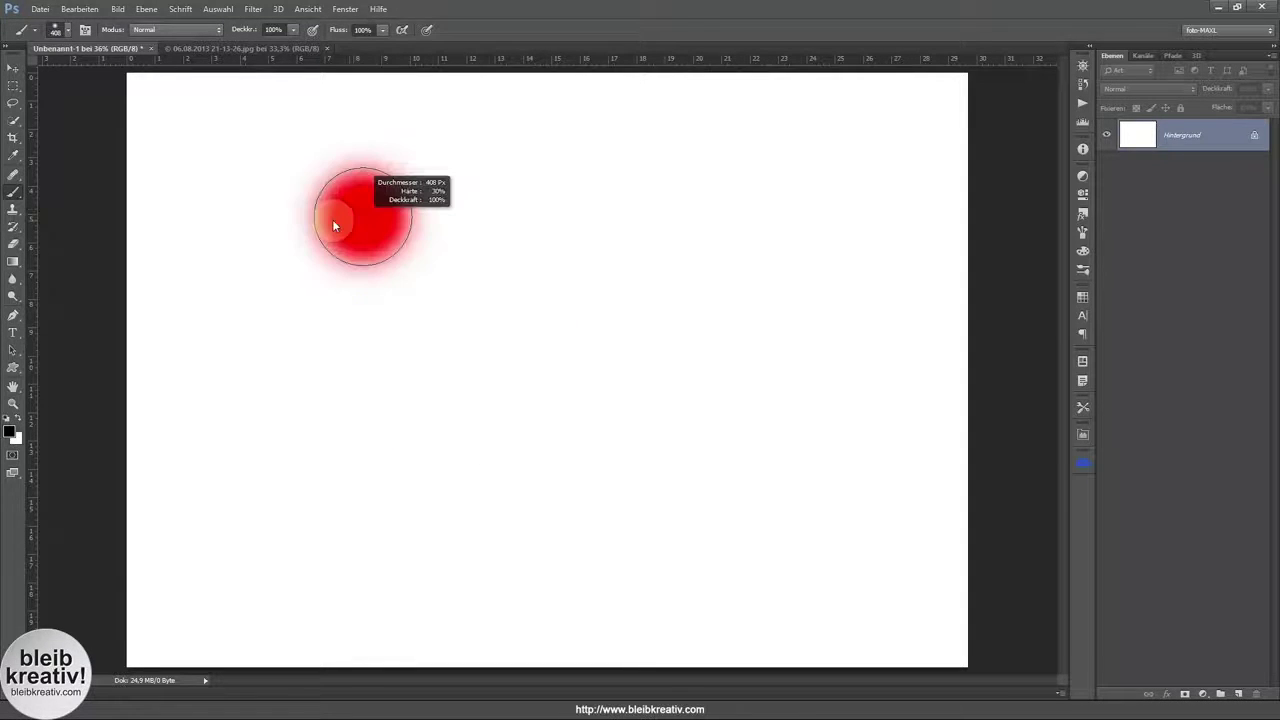
left_click_drag(238, 150, 783, 170)
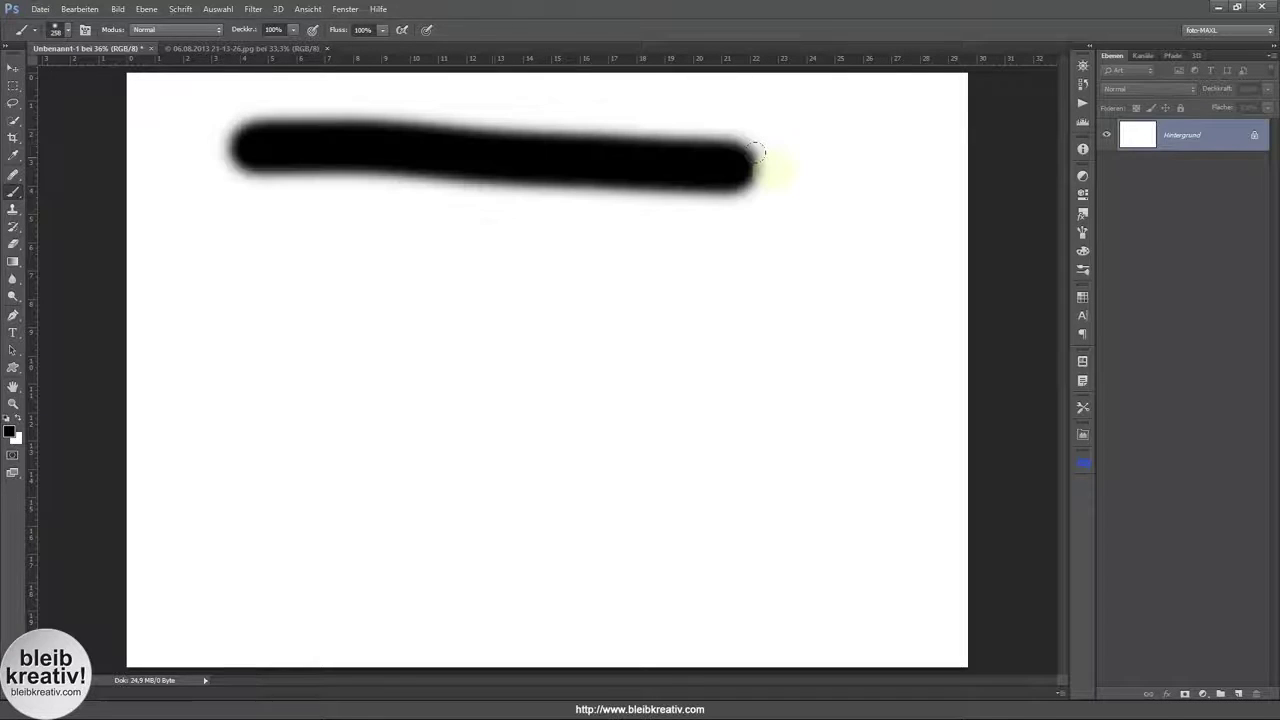
Step: Enlarge the brush and paint a wider soft black stroke below the first
left_click_drag(341, 276, 380, 273)
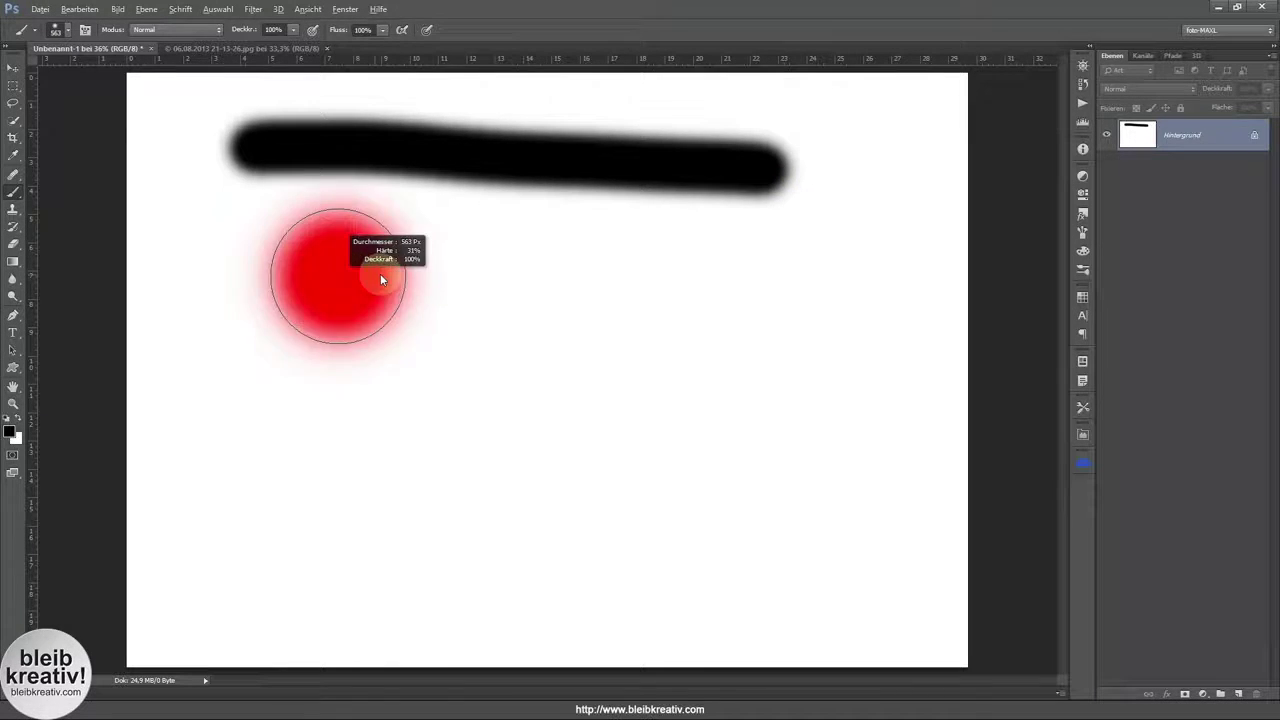
left_click_drag(245, 292, 748, 300)
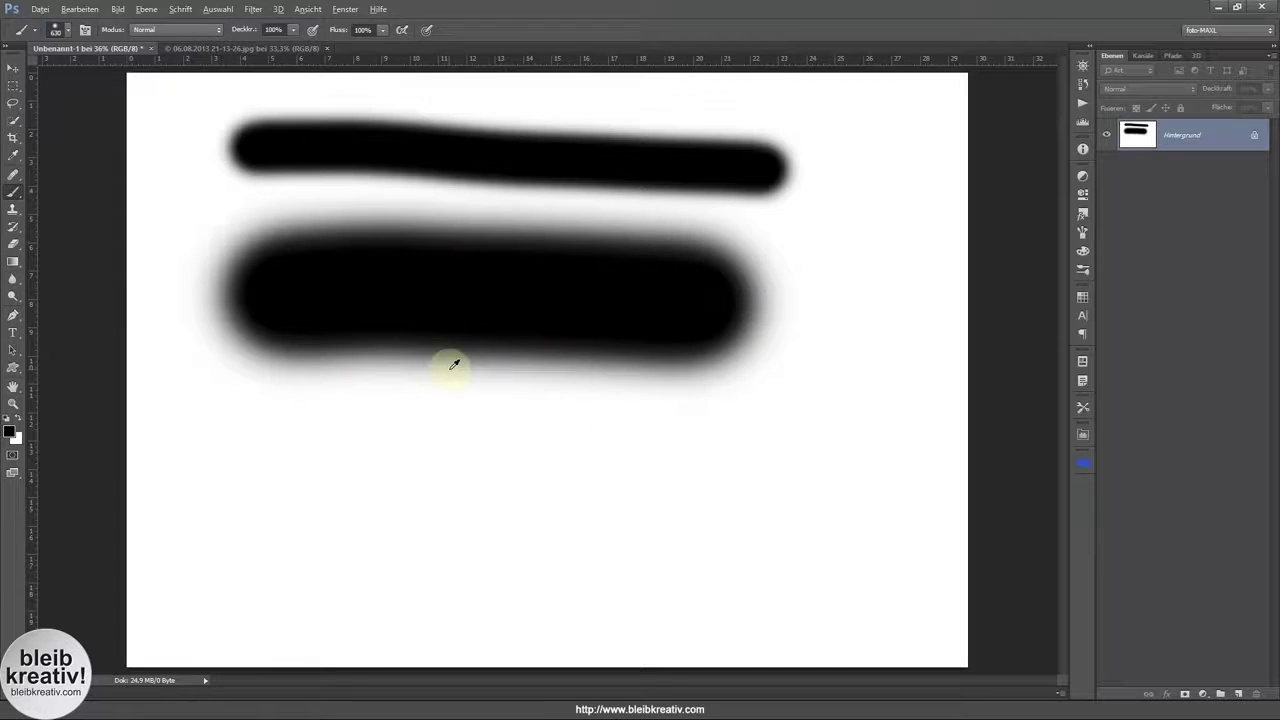
left_click_drag(449, 366, 456, 255)
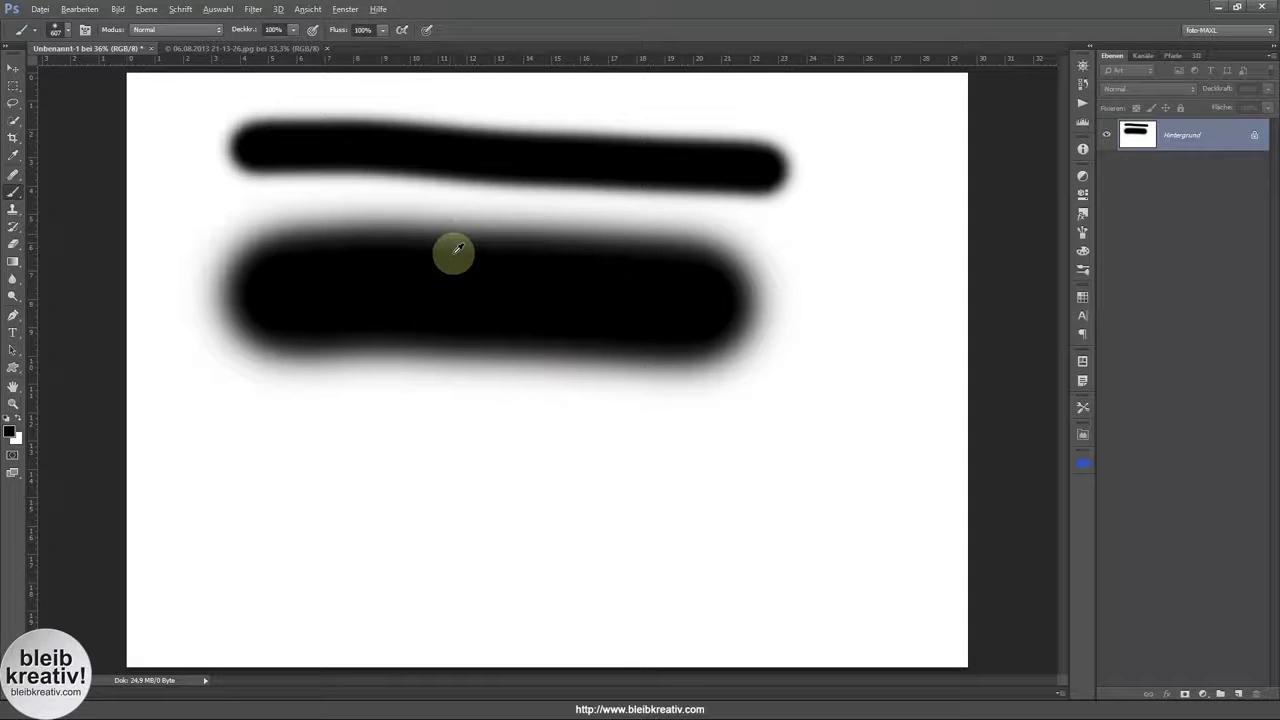
Step: Shrink the brush to about 218 px, then paint a thin soft stroke and a short hard-edged stroke
left_click_drag(475, 340, 427, 345)
left_click_drag(232, 453, 615, 474)
mouse_move(467, 476)
left_mouse_down()
mouse_move(486, 470)
mouse_move(446, 476)
mouse_move(484, 467)
mouse_move(495, 435)
mouse_move(483, 667)
left_mouse_up()
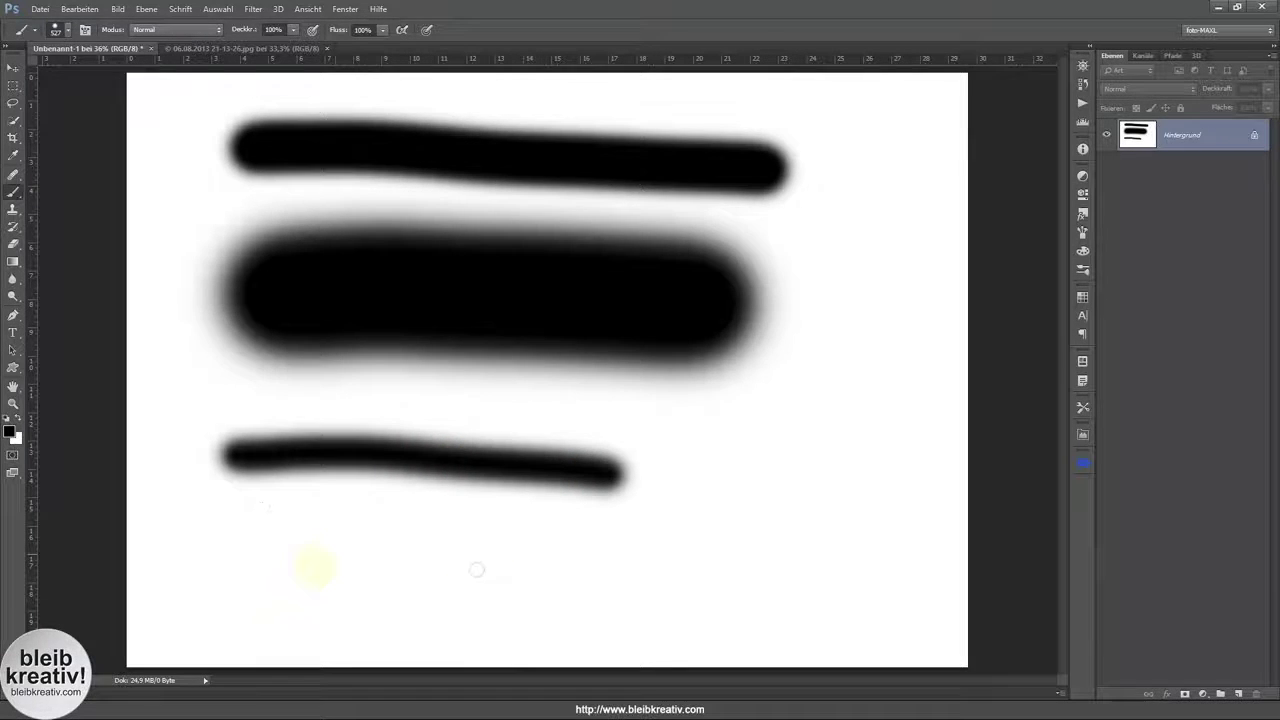
left_click_drag(250, 551, 368, 548)
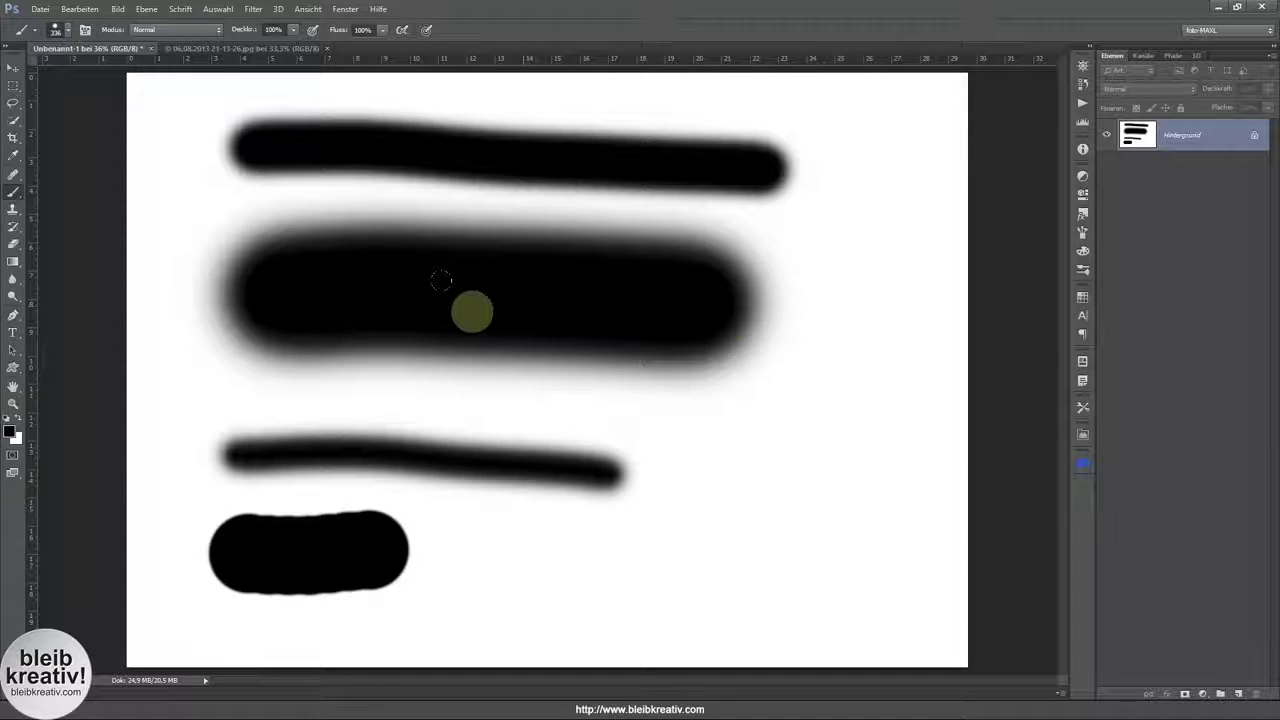
Step: Reset the colours, make white the painting colour, and paint a 152 px white stroke inside the wide black band
left_click(6, 426)
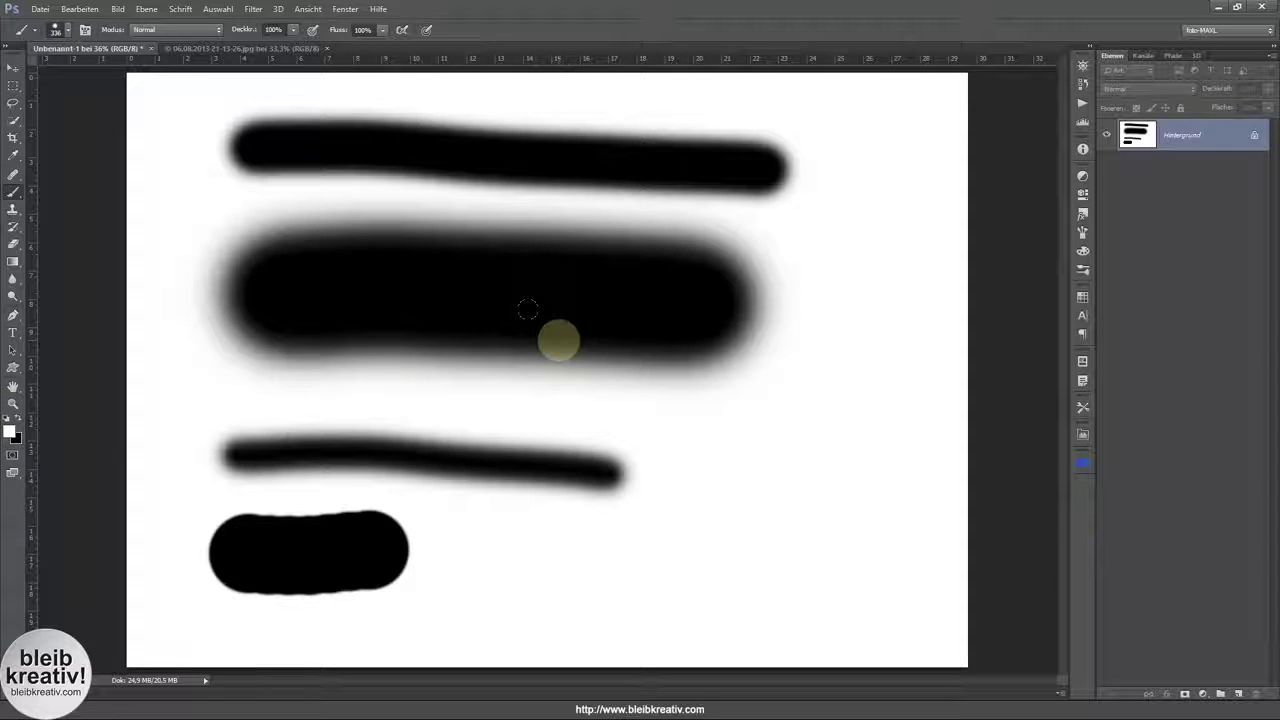
left_click(19, 420)
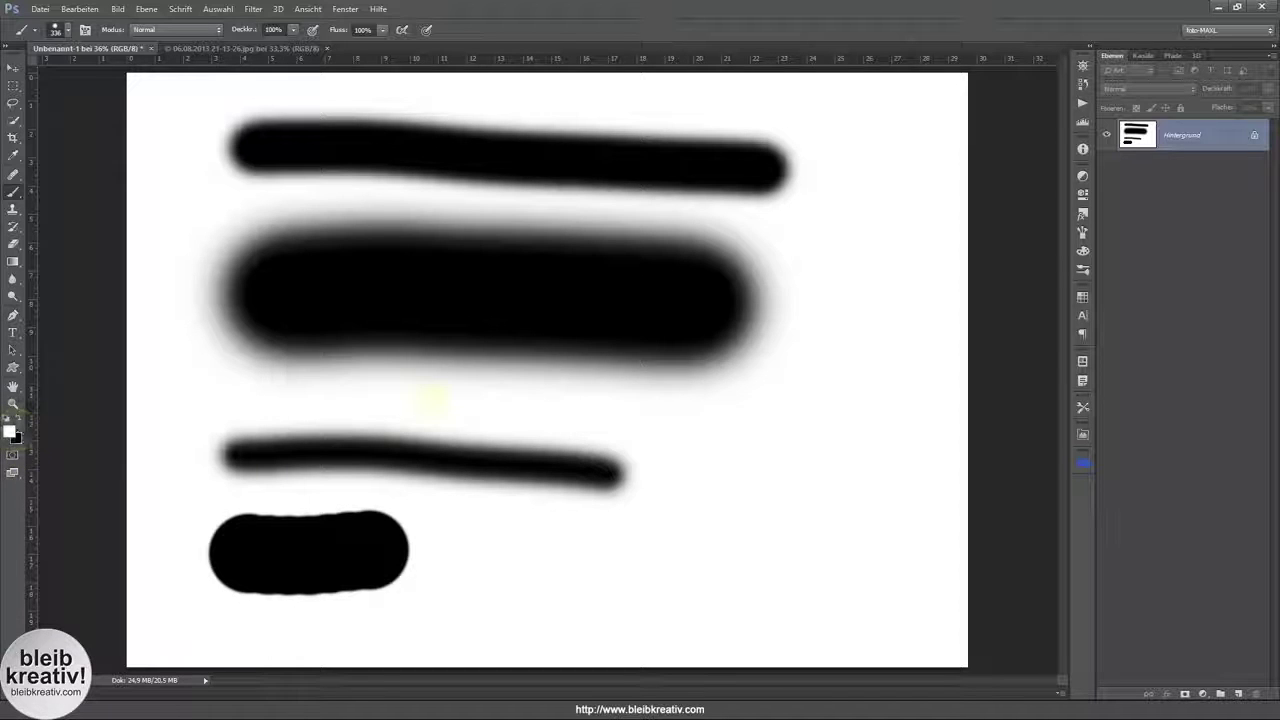
left_click_drag(457, 386, 420, 386)
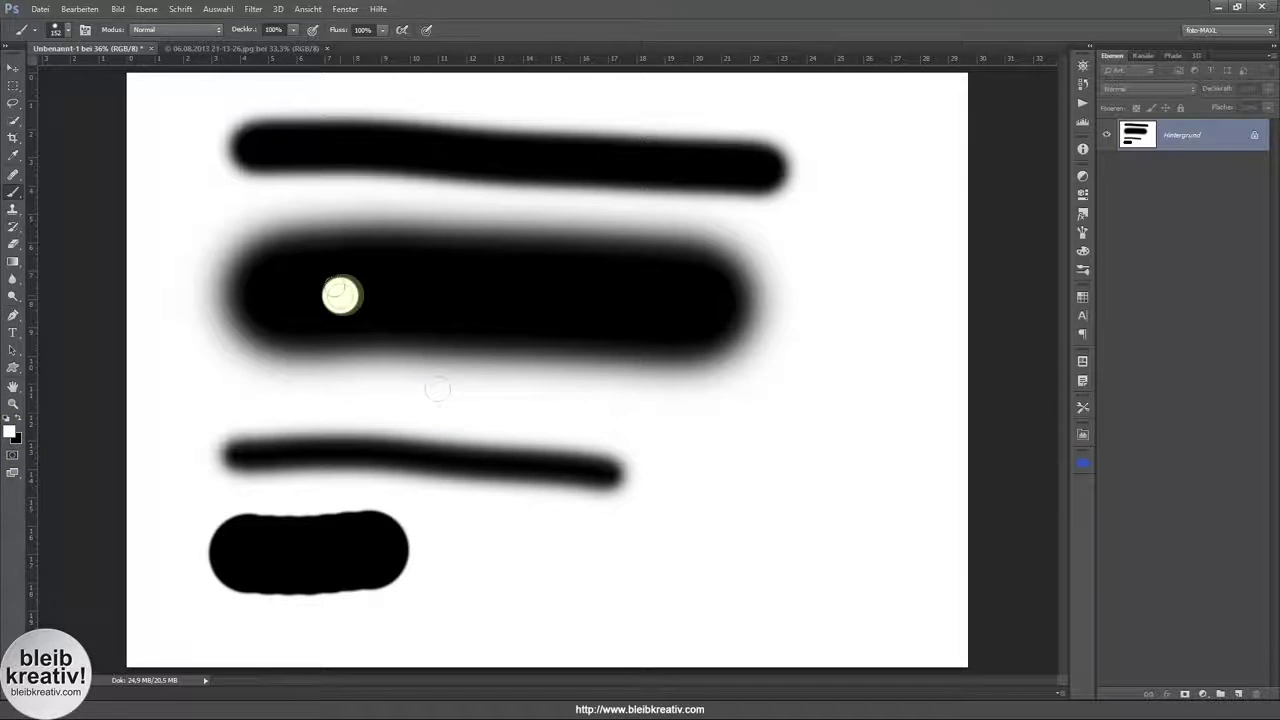
left_click_drag(340, 295, 476, 293)
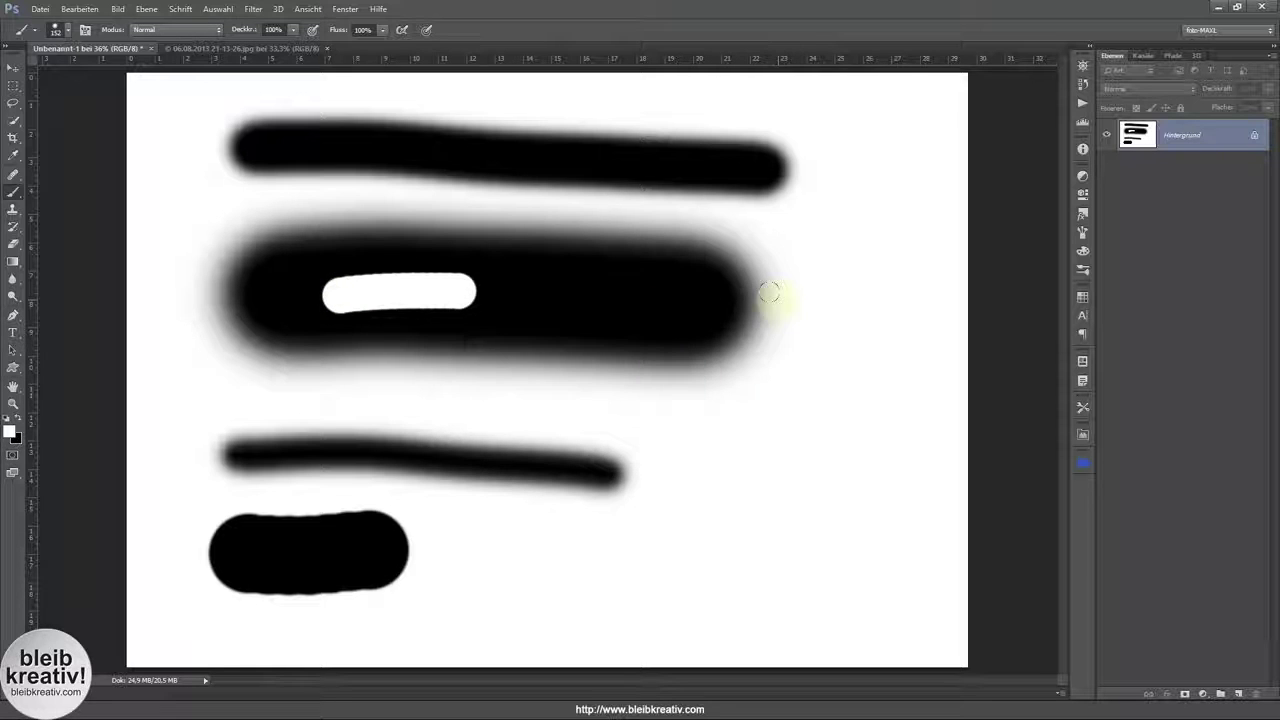
Step: Add a short black stroke right of the band, then two white dabs inside it
key("x")
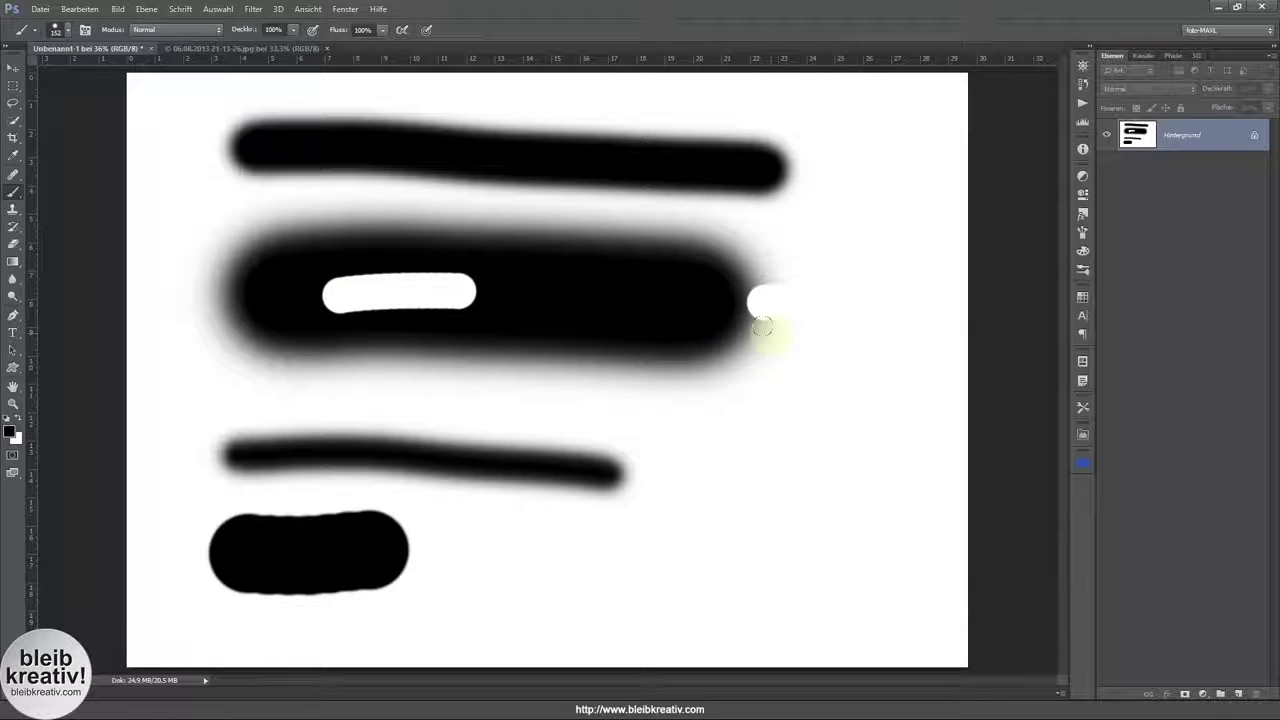
left_click_drag(725, 345, 860, 345)
key("x")
key("x")
key("x")
left_click(686, 293)
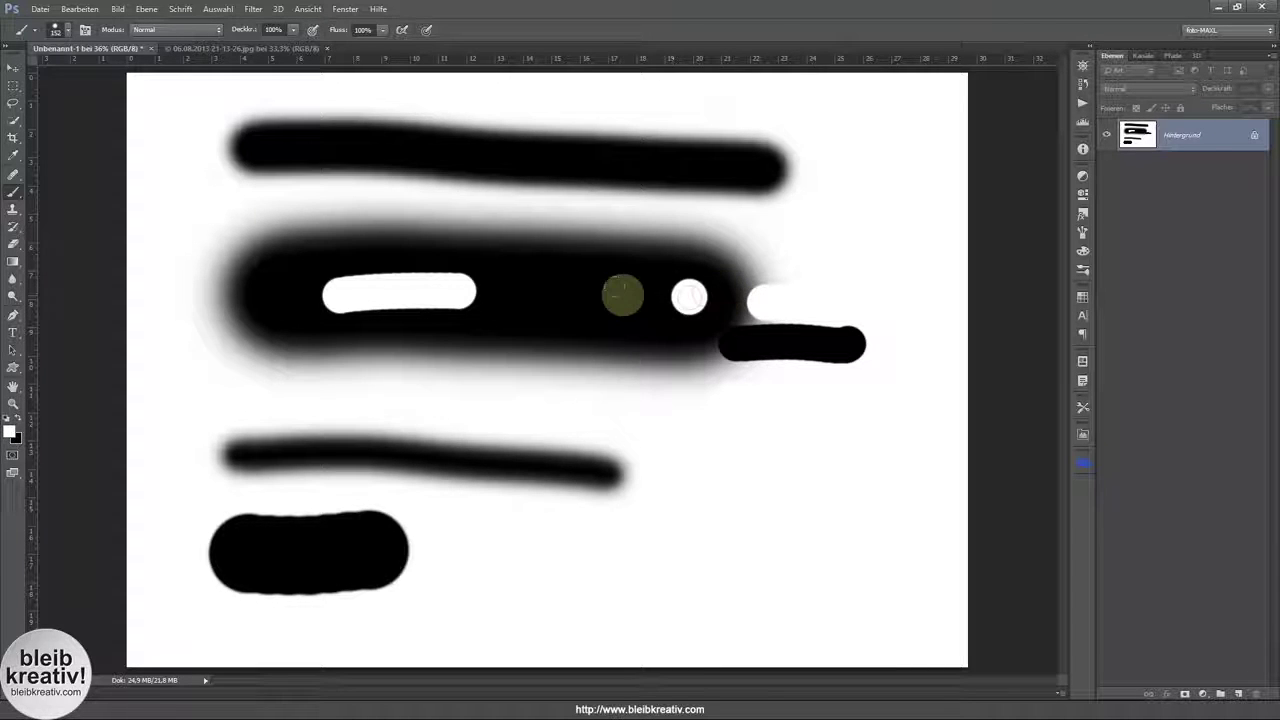
left_click(602, 295, "shift")
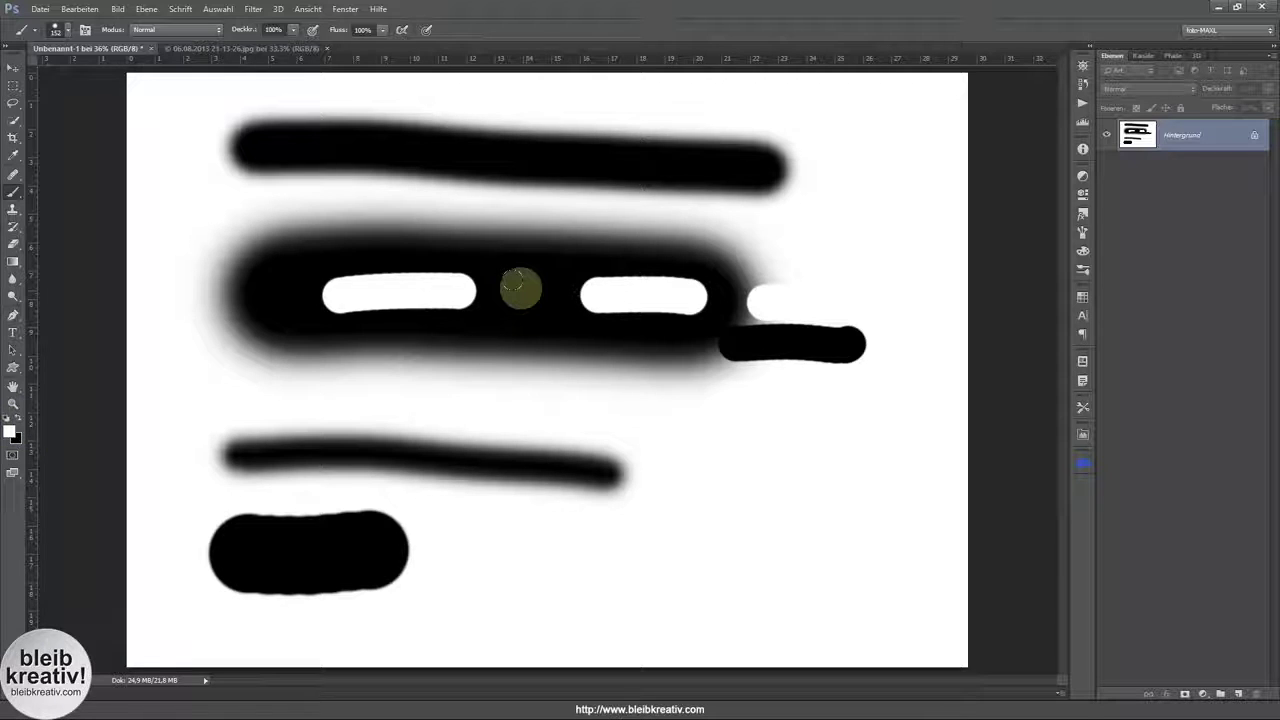
Step: Set the foreground colour to red and paint a red stroke below the soft black band
left_click(12, 435)
left_click(464, 340)
left_click(624, 362)
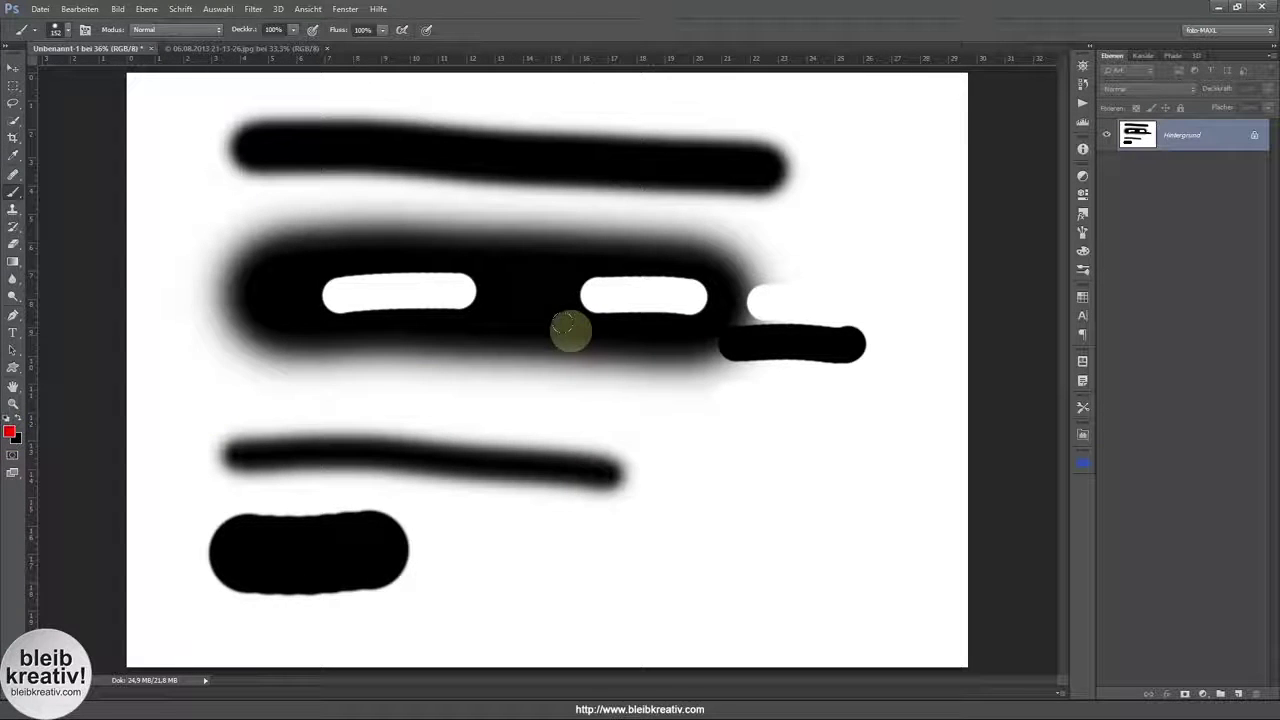
left_click_drag(547, 348, 674, 348)
Step: Set the foreground colour to #00ff66 and paint a green stroke at the thin line's end
left_click(14, 435)
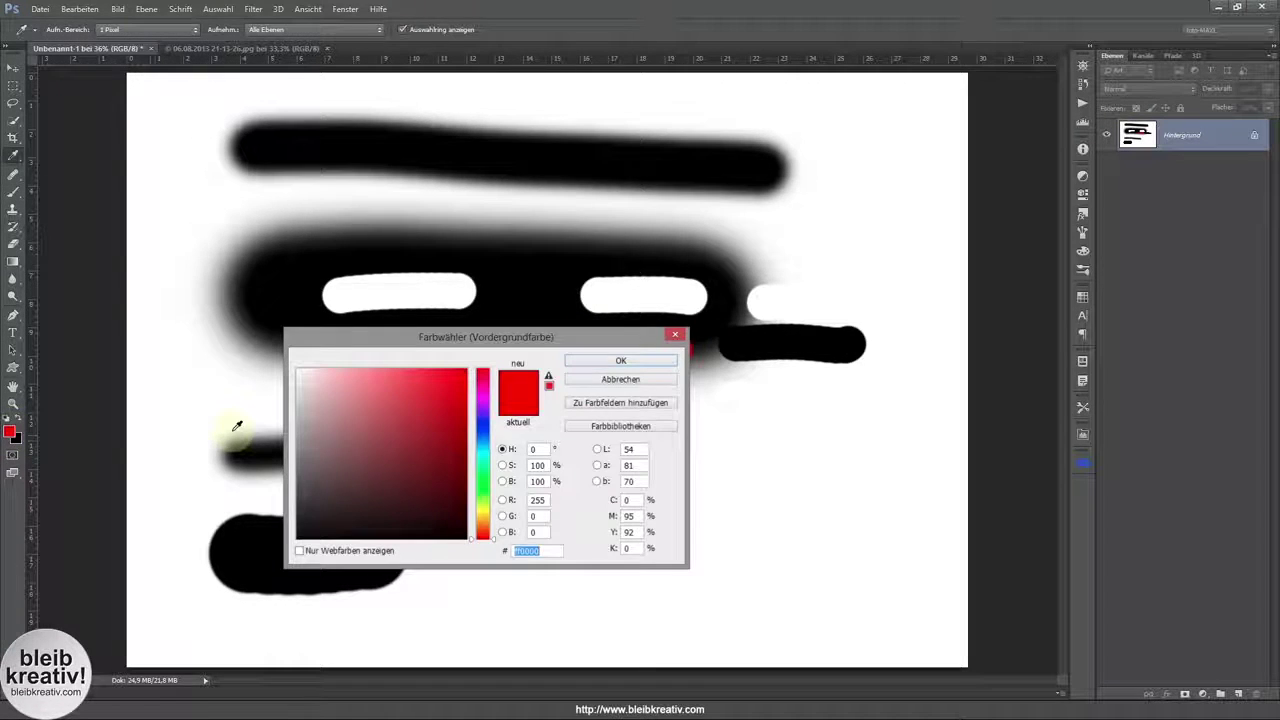
type("00ff66")
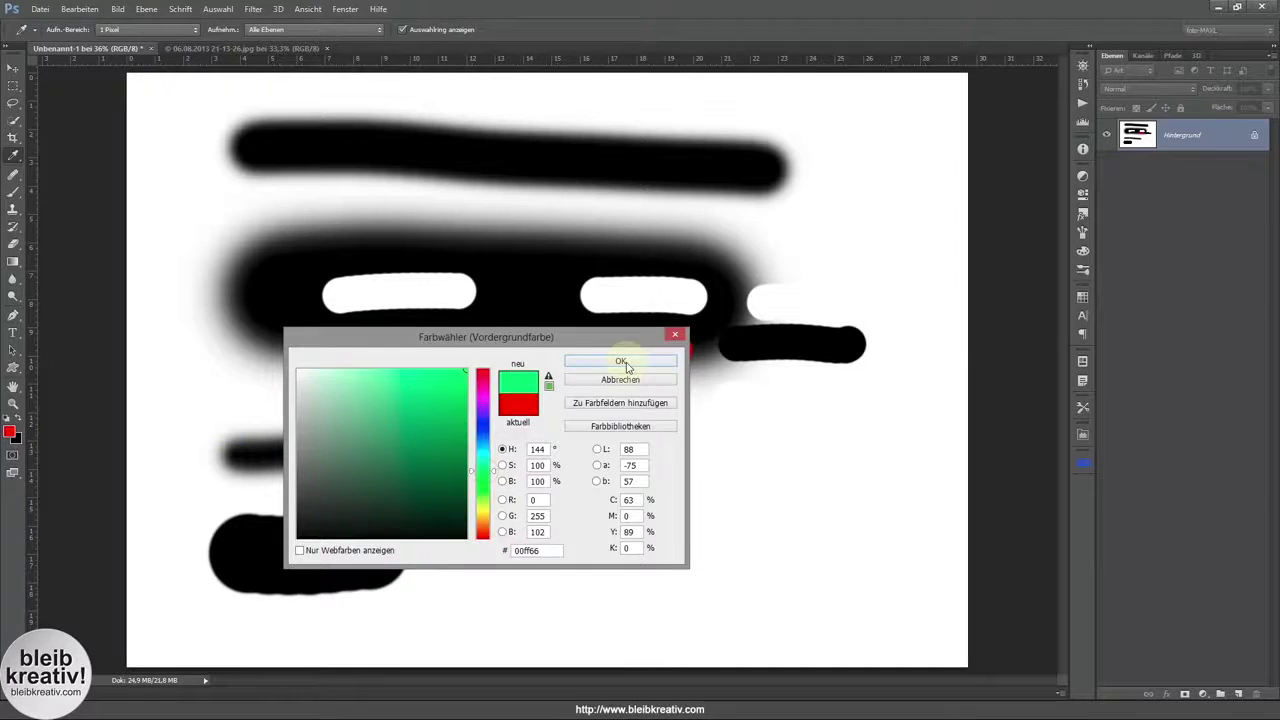
left_click(620, 361)
left_click_drag(602, 455, 714, 447)
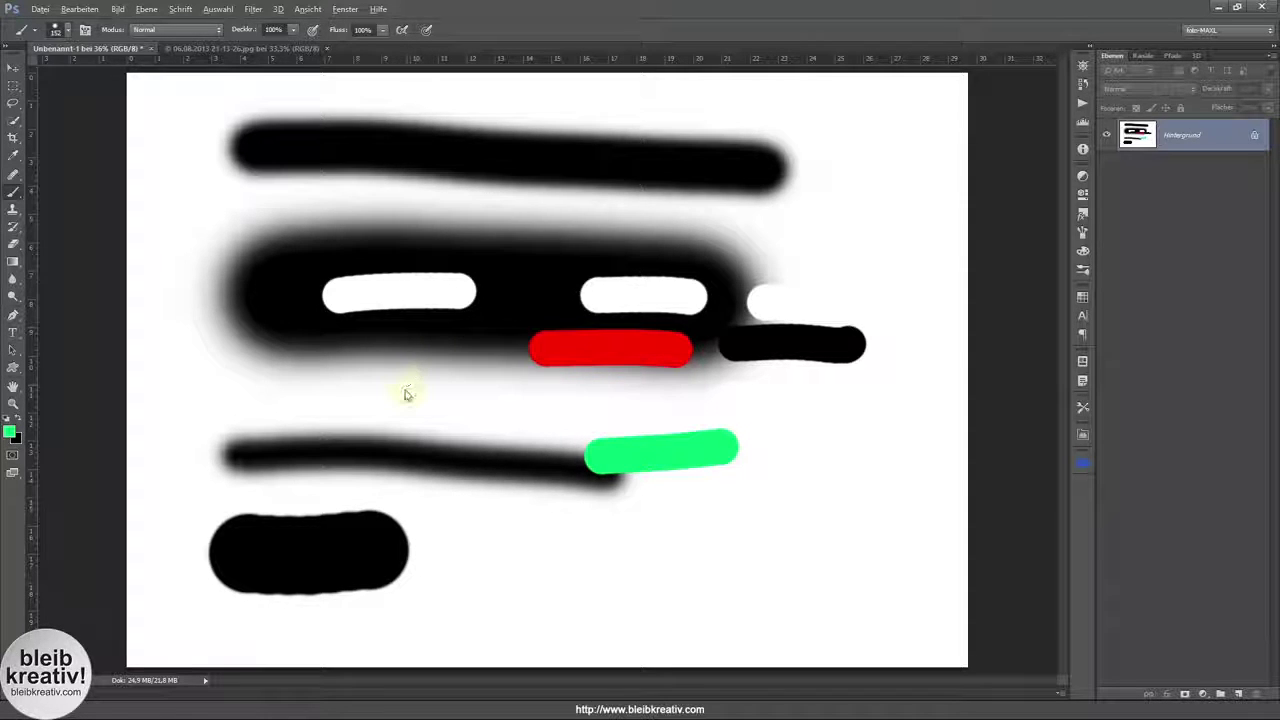
Step: Pick yellow-green from the HUD colour picker and paint a straight stroke above the black band
right_click(408, 395, "alt+shift")
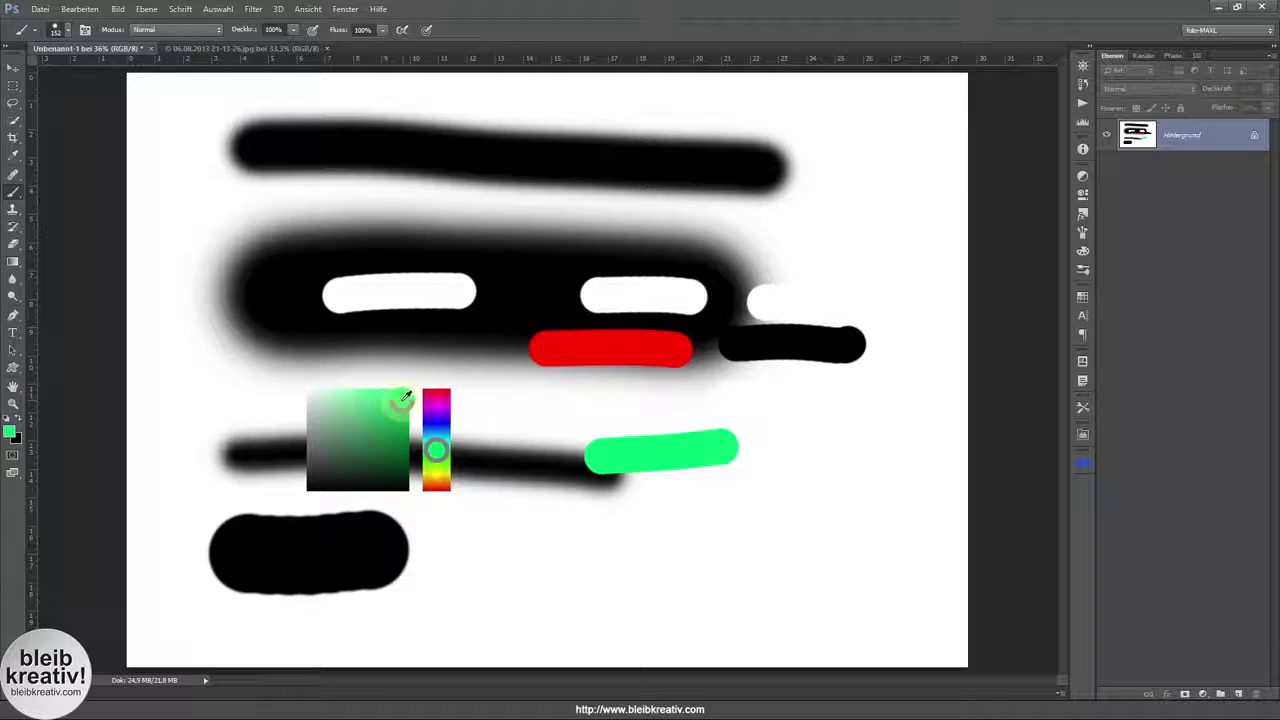
mouse_move(421, 415)
left_mouse_down()
mouse_move(454, 441)
mouse_move(411, 396)
left_mouse_up()
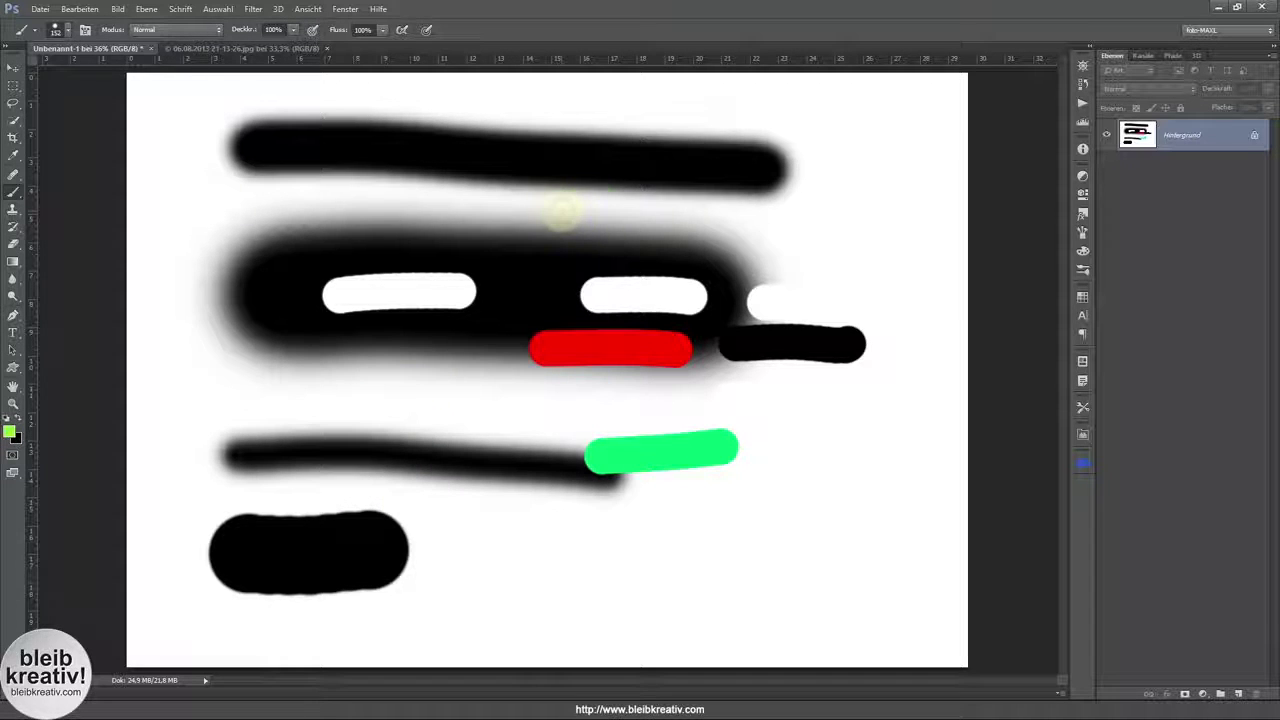
left_click_drag(556, 213, 604, 202)
left_click(694, 203, "shift")
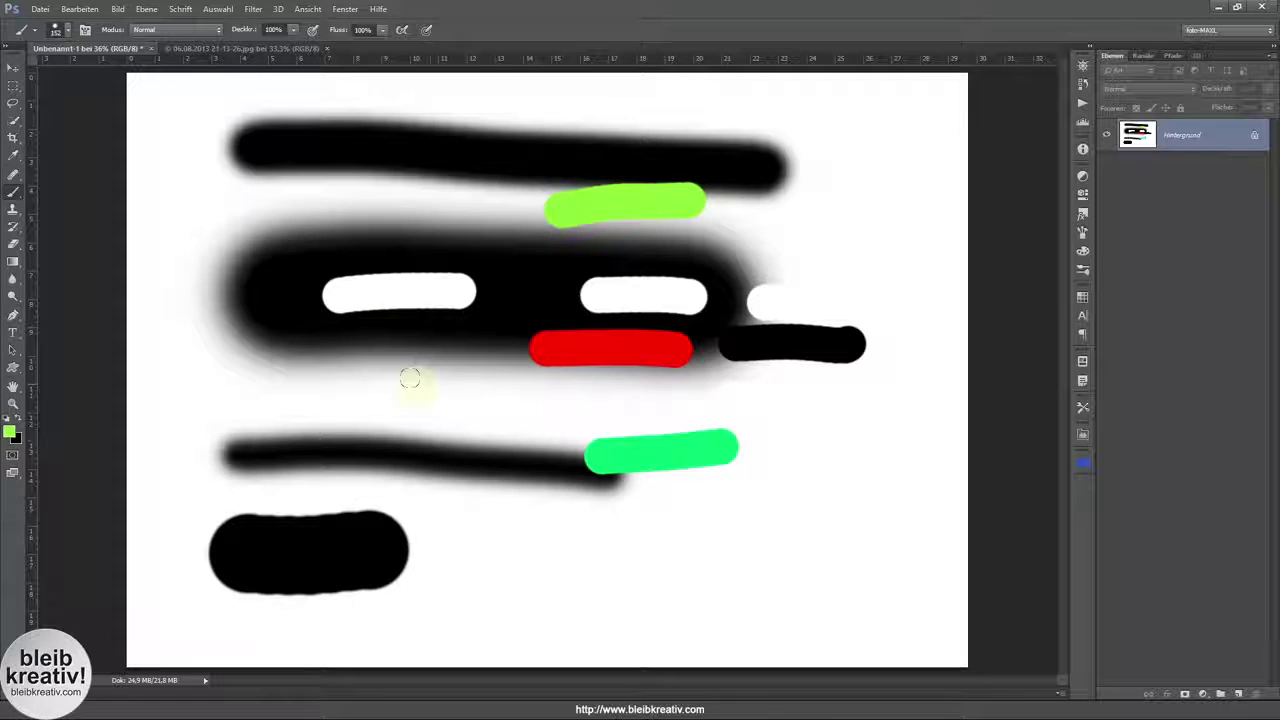
Step: Paint a magenta stroke below the red one, then show the gas-mask photo fitted to the window
key("x")
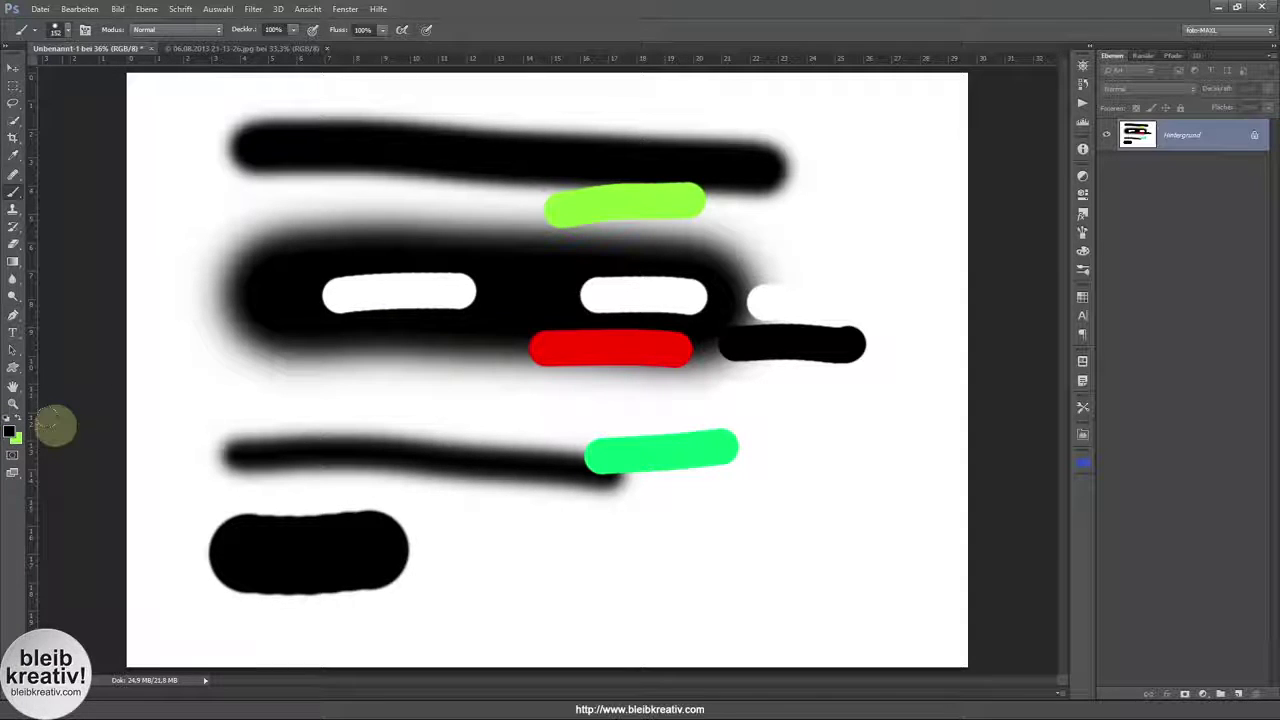
right_click(470, 393, "alt+shift")
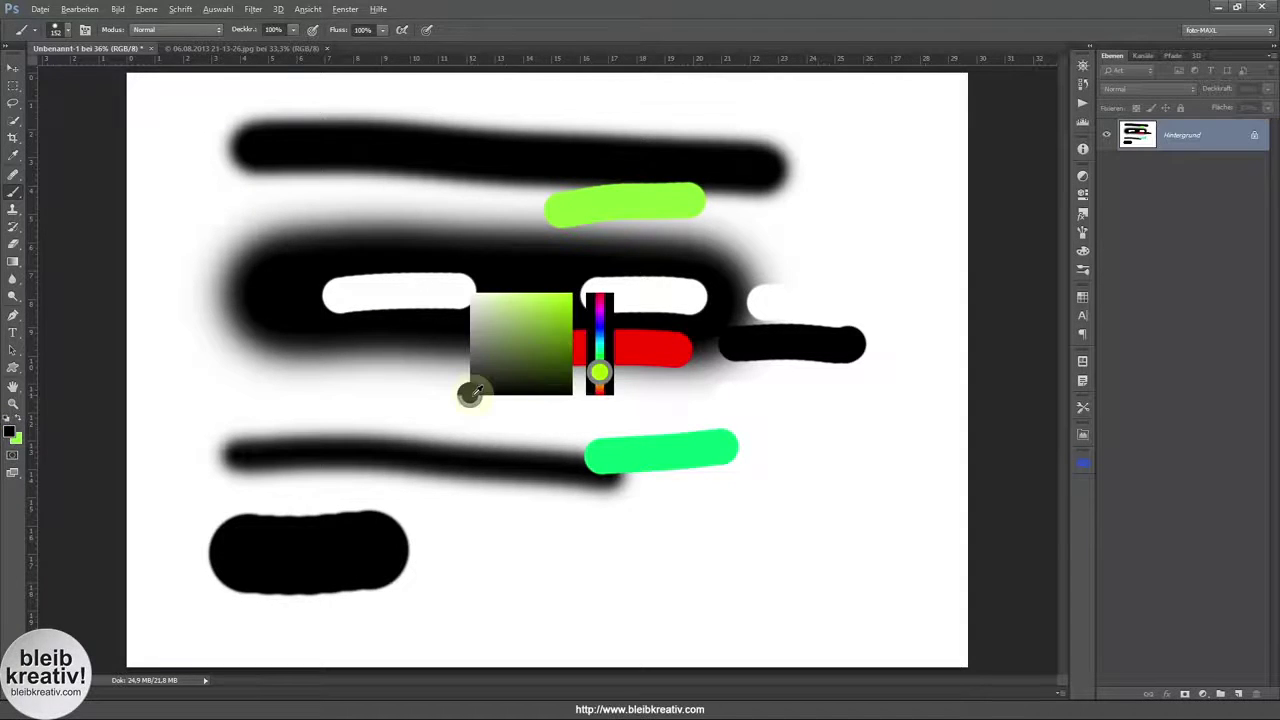
left_click_drag(470, 393, 562, 303)
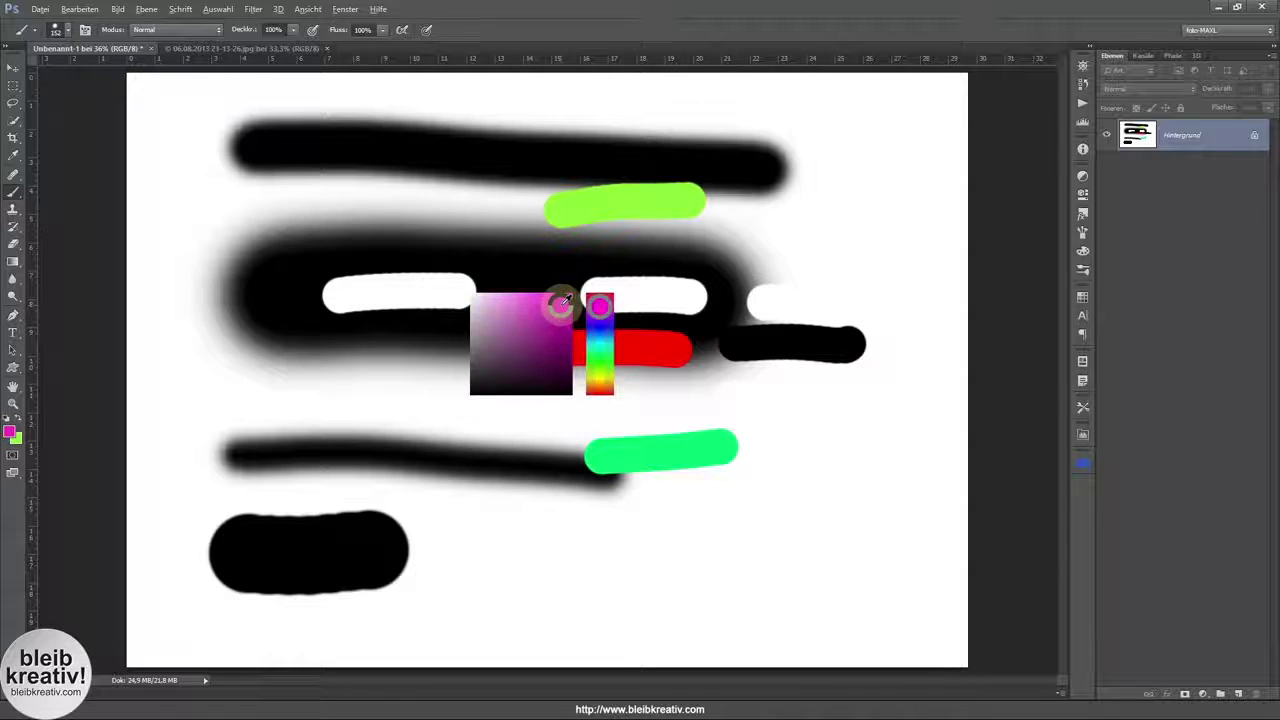
left_click_drag(525, 400, 643, 398)
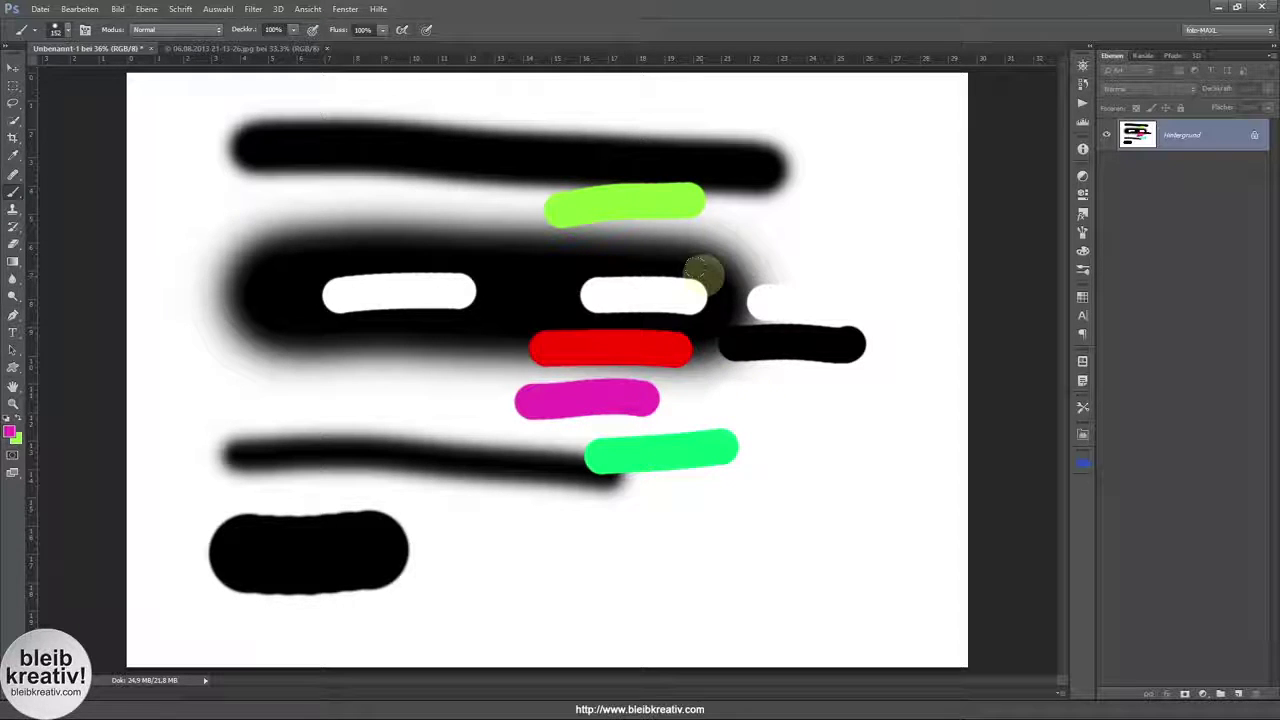
left_click(245, 48)
key("ctrl+0")
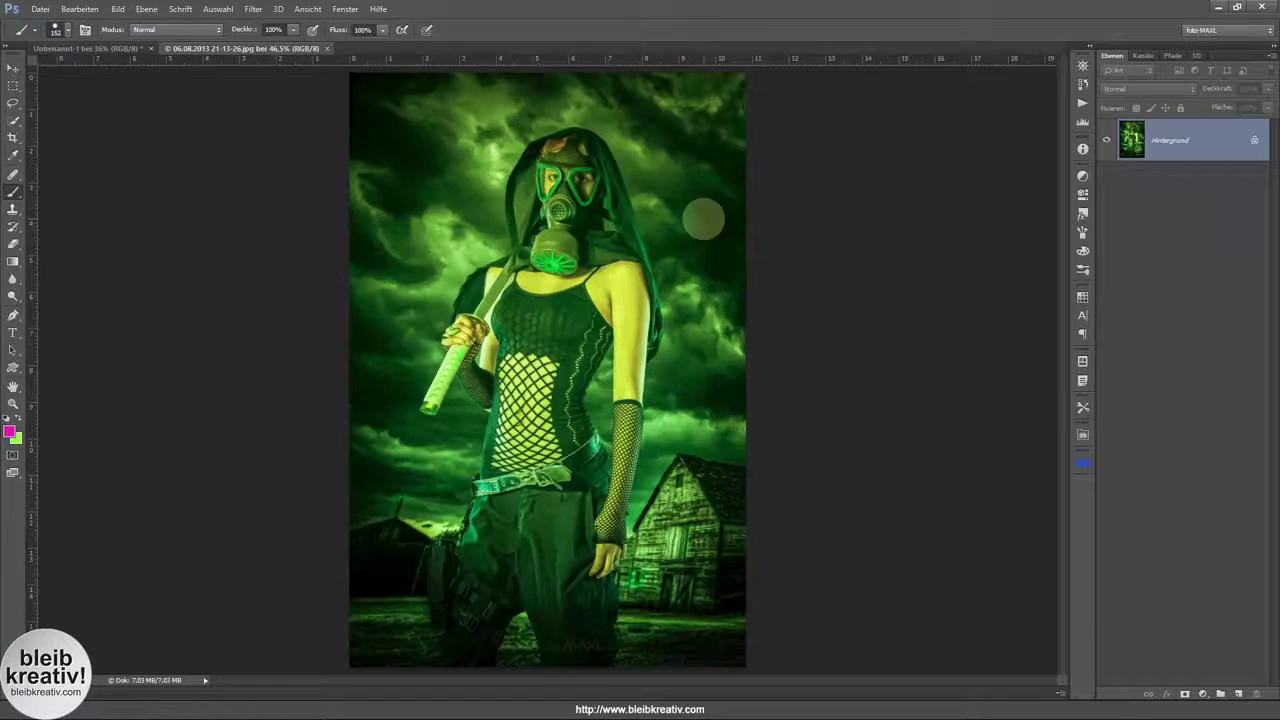
Step: Add a Black & White adjustment layer and paint its mask over the gas mask to bring back green
left_click(1083, 178)
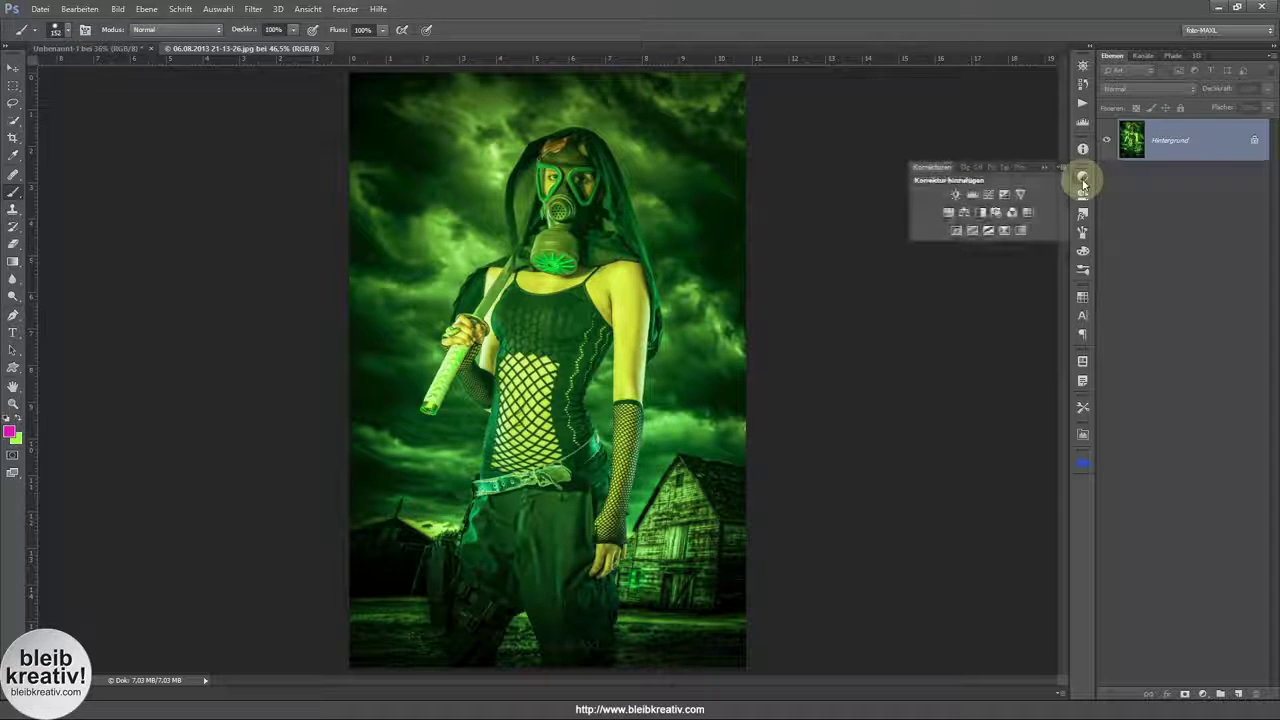
left_click(982, 215)
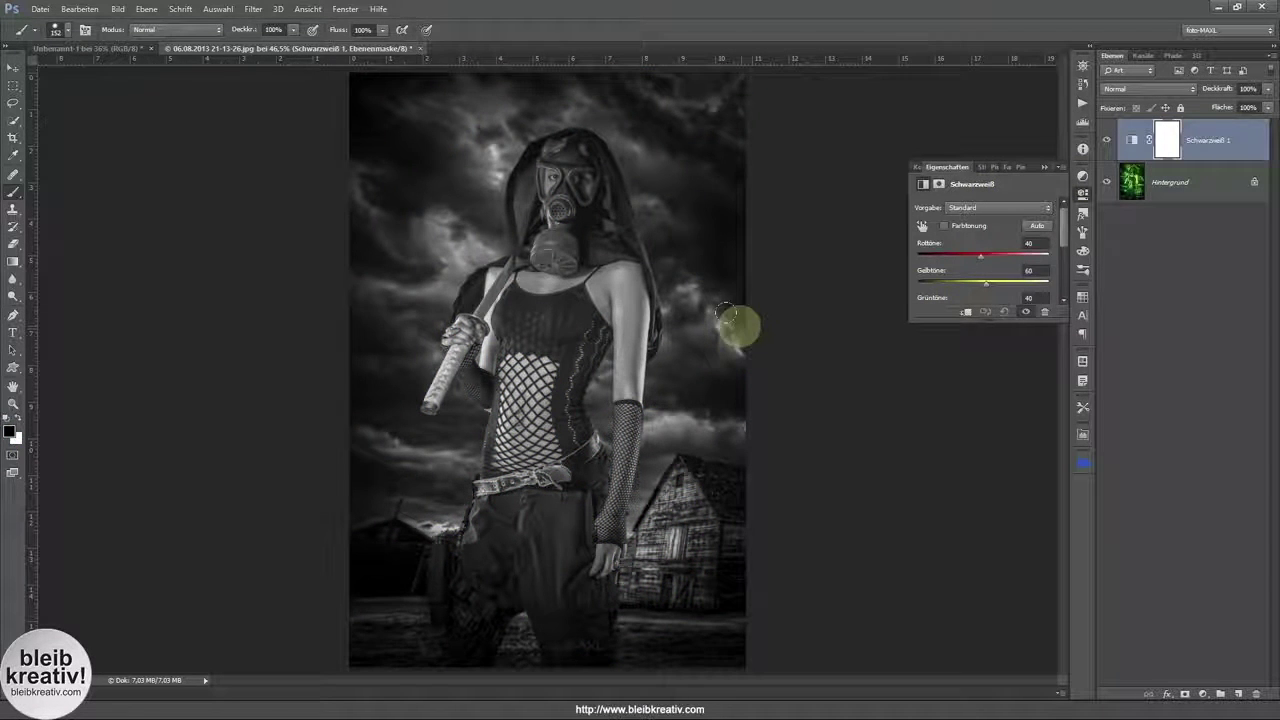
left_click_drag(588, 215, 545, 182)
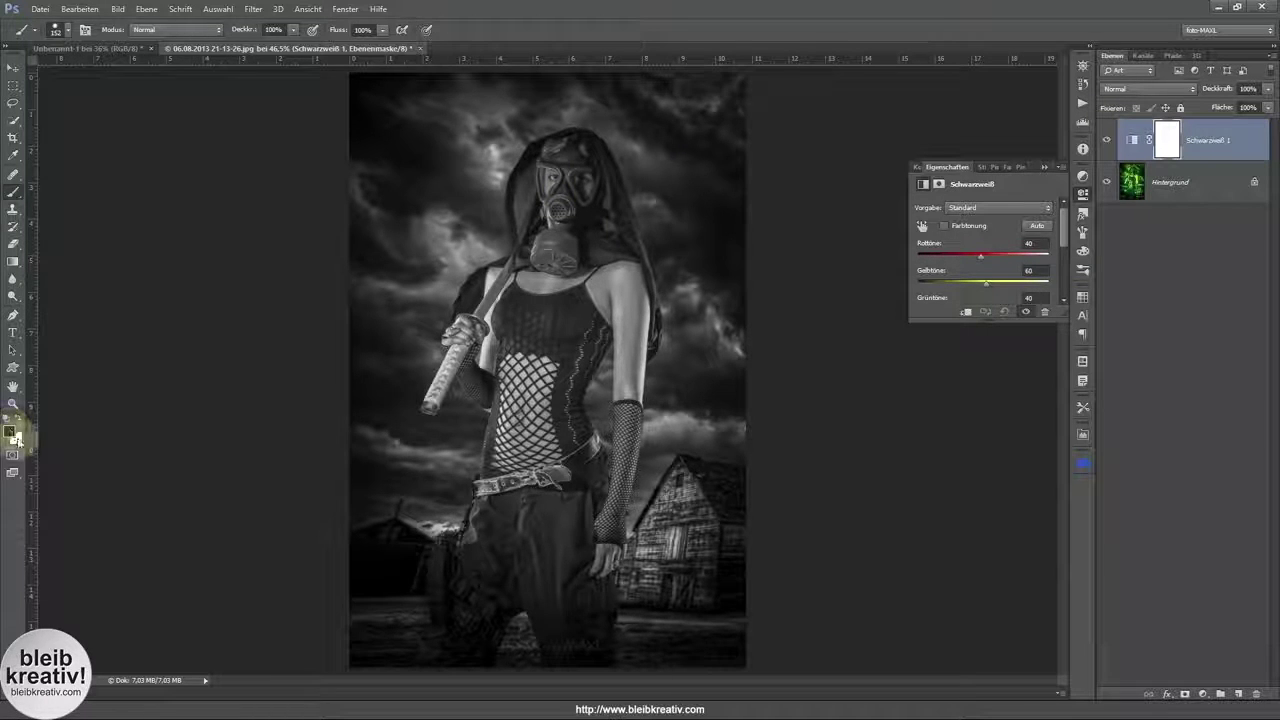
mouse_move(608, 152)
left_mouse_down()
mouse_move(565, 185)
mouse_move(570, 200)
mouse_move(545, 205)
mouse_move(550, 252)
left_mouse_up()
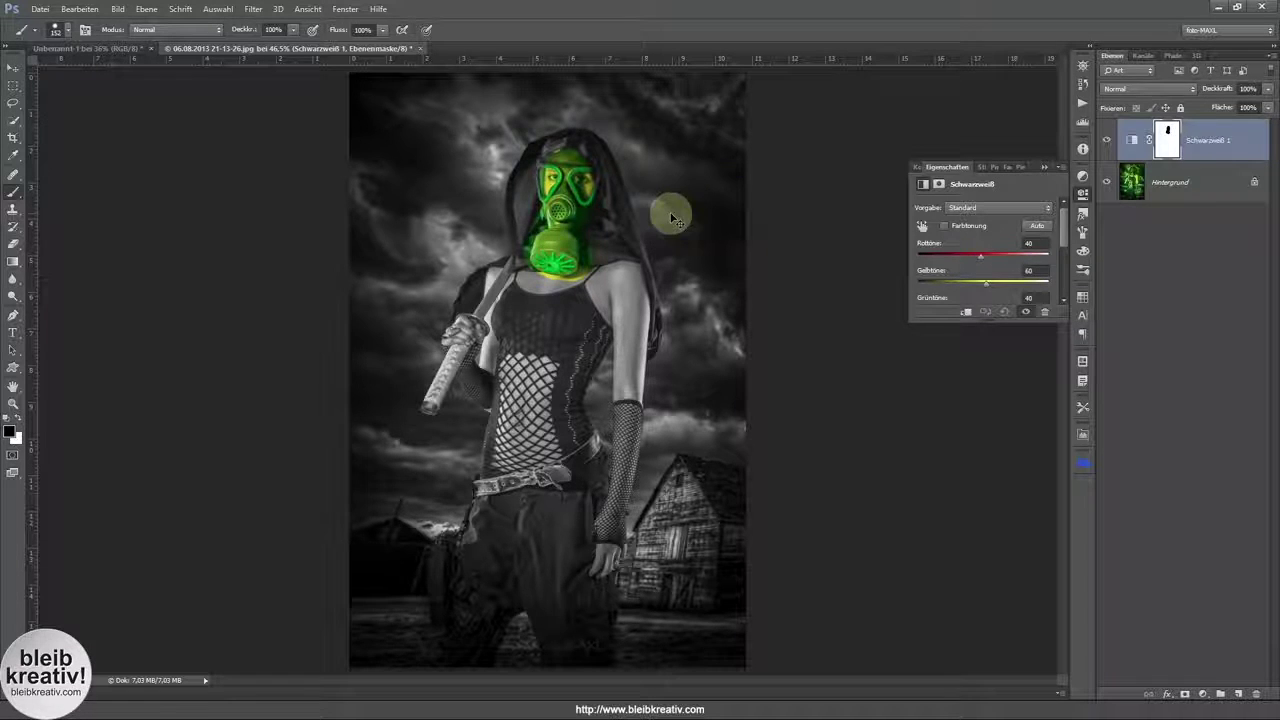
Step: Repaint the mask over the gas mask with a 32 px, 0% hardness brush, then hide the Black & White layer
key("backslash")
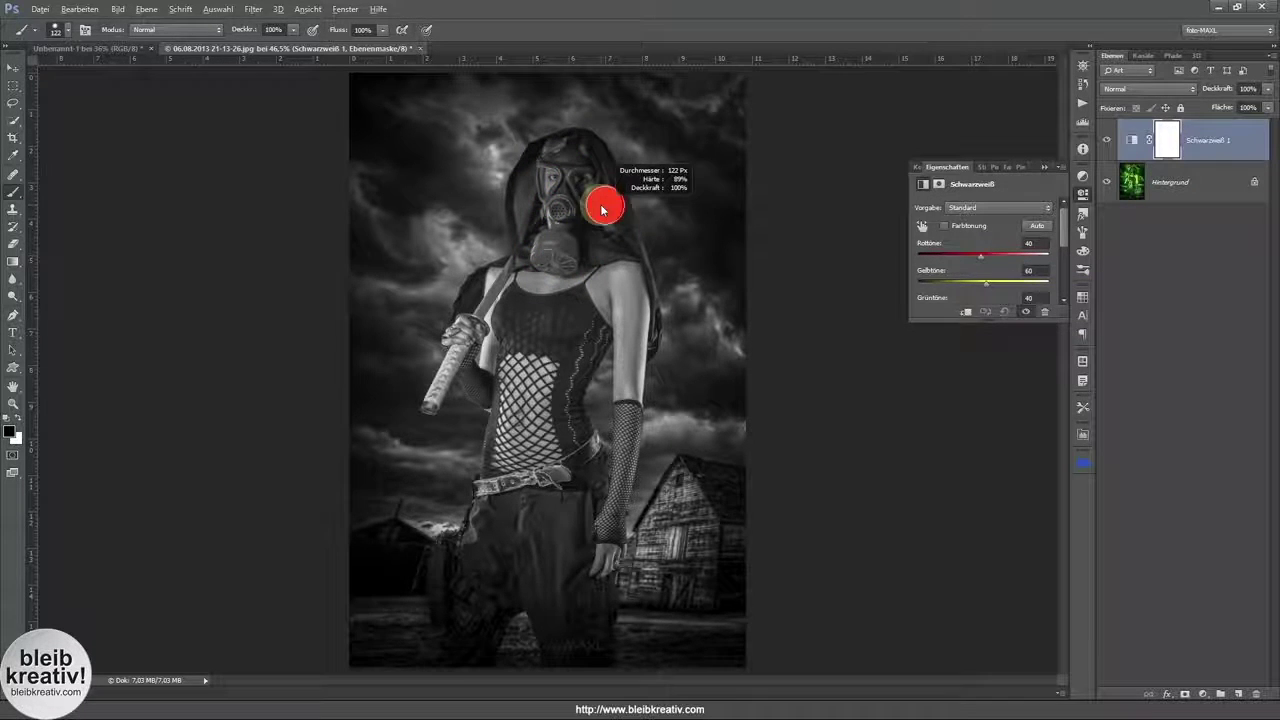
left_click(600, 208)
mouse_move(592, 213)
left_mouse_down()
mouse_move(592, 250)
mouse_move(590, 5)
left_mouse_up()
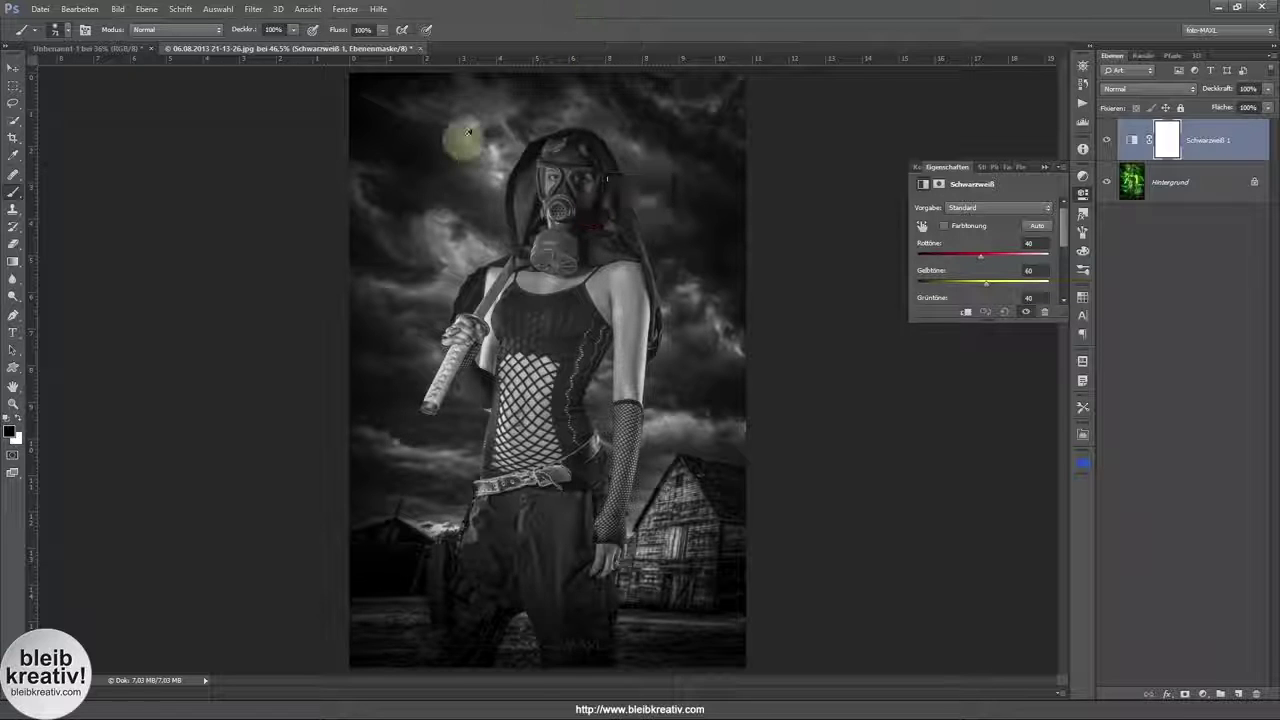
left_click_drag(566, 322, 569, 312)
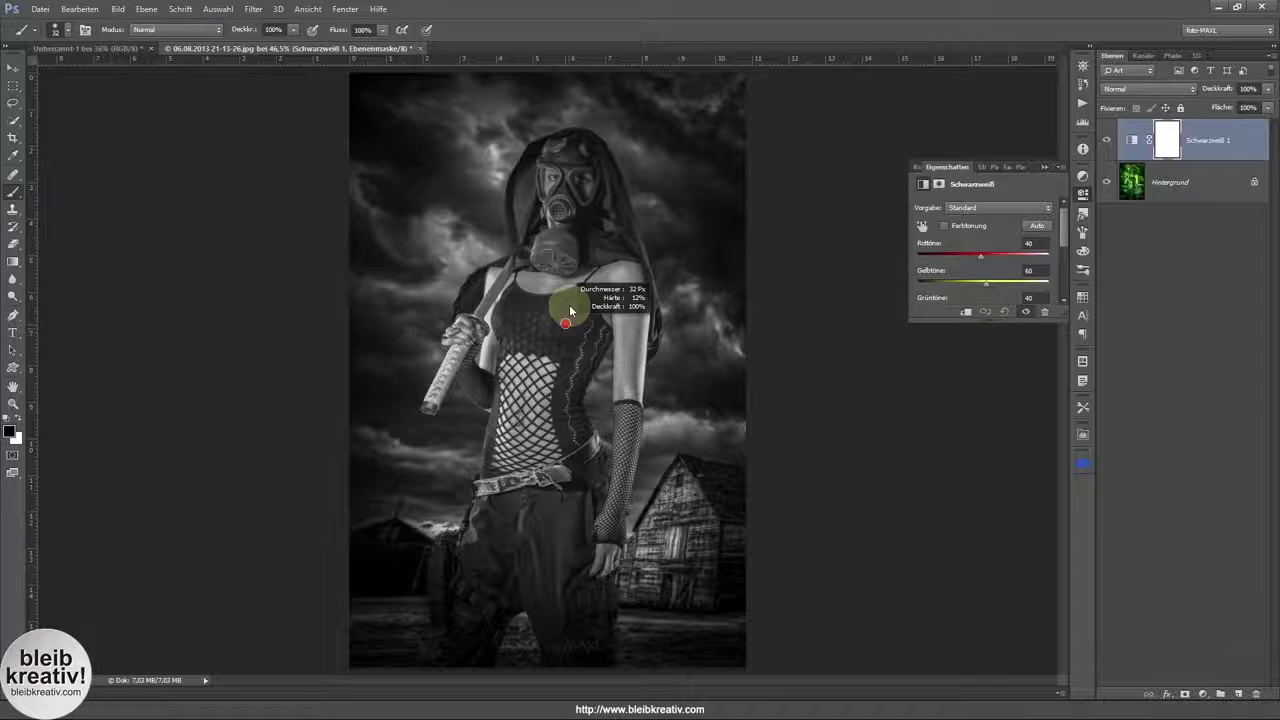
mouse_move(566, 210)
left_mouse_down()
mouse_move(578, 210)
mouse_move(558, 224)
mouse_move(552, 262)
left_mouse_up()
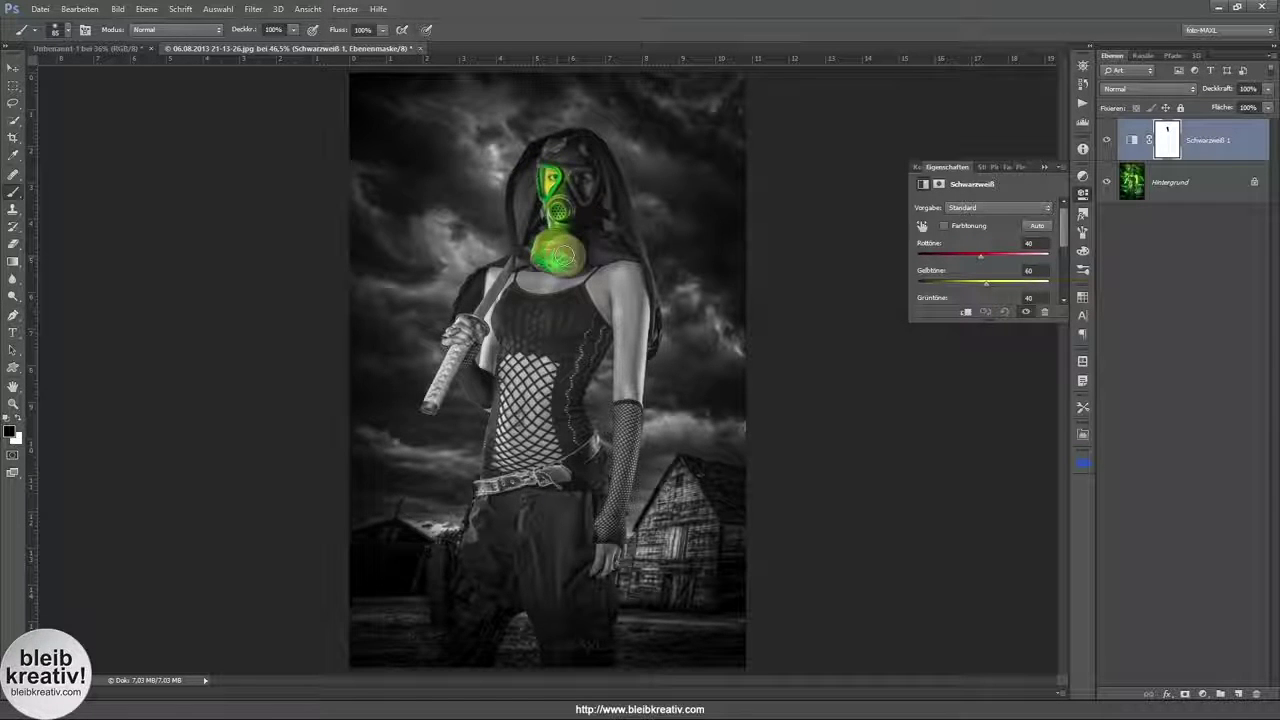
left_click_drag(577, 207, 562, 180)
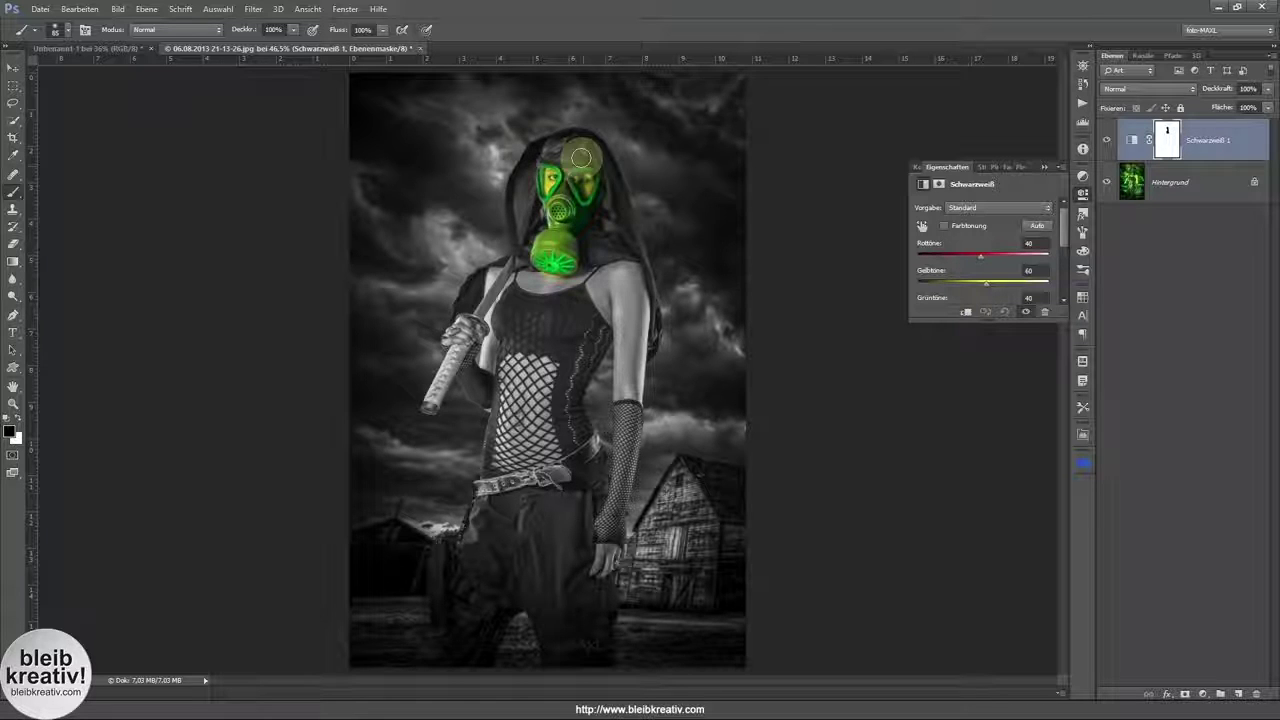
left_click(1106, 140)
left_click(1123, 170)
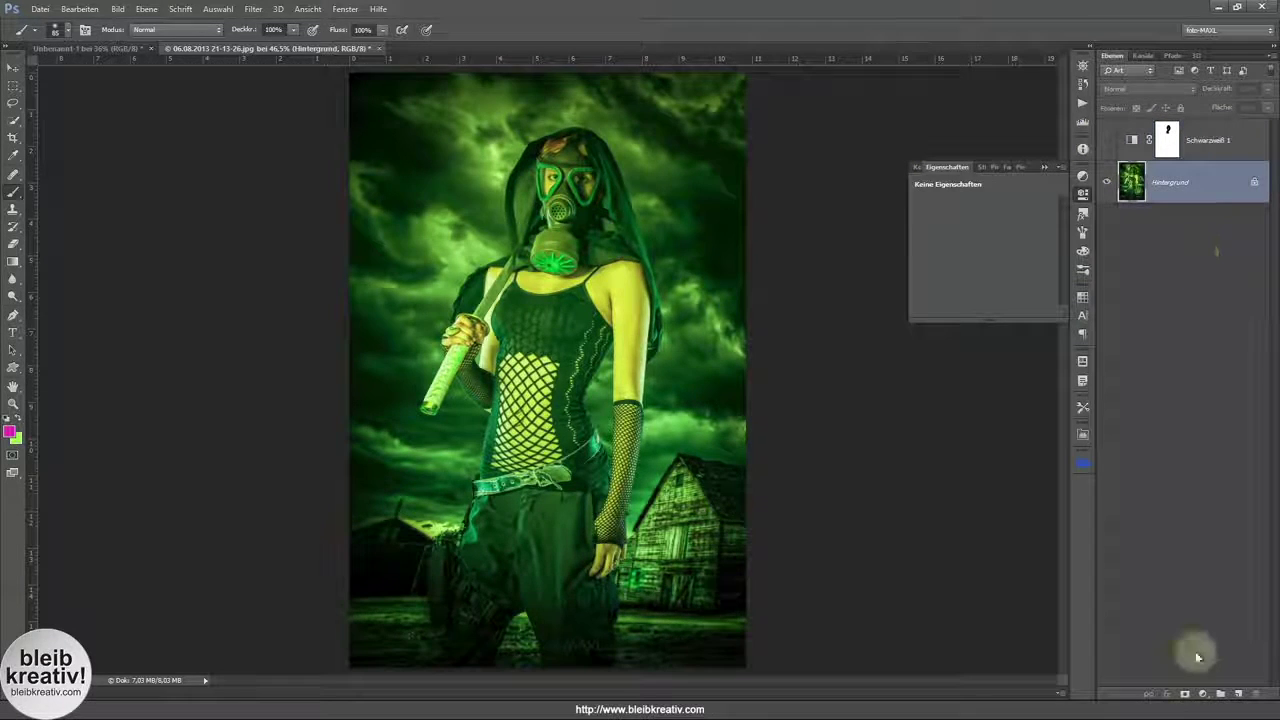
Step: On new layer Ebene 1, paint light-green strokes across the chest and dark-green strokes over the hips
left_click(1238, 693)
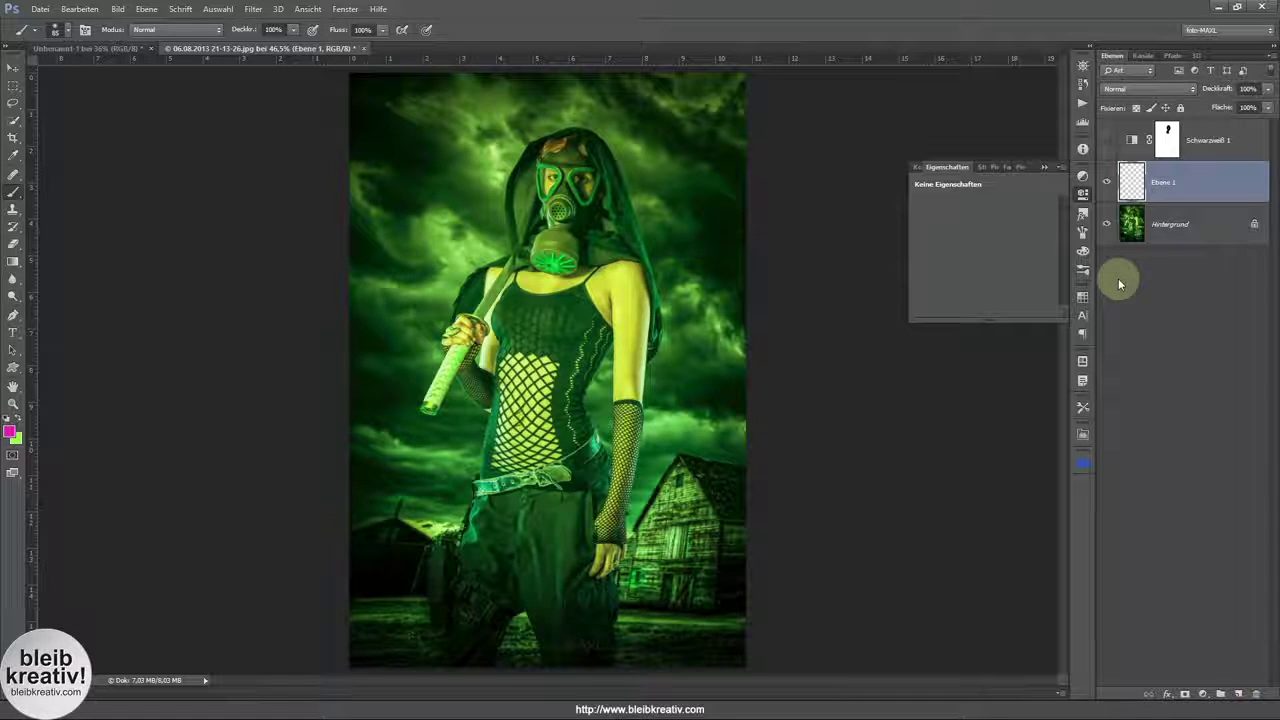
left_click(632, 302, "alt")
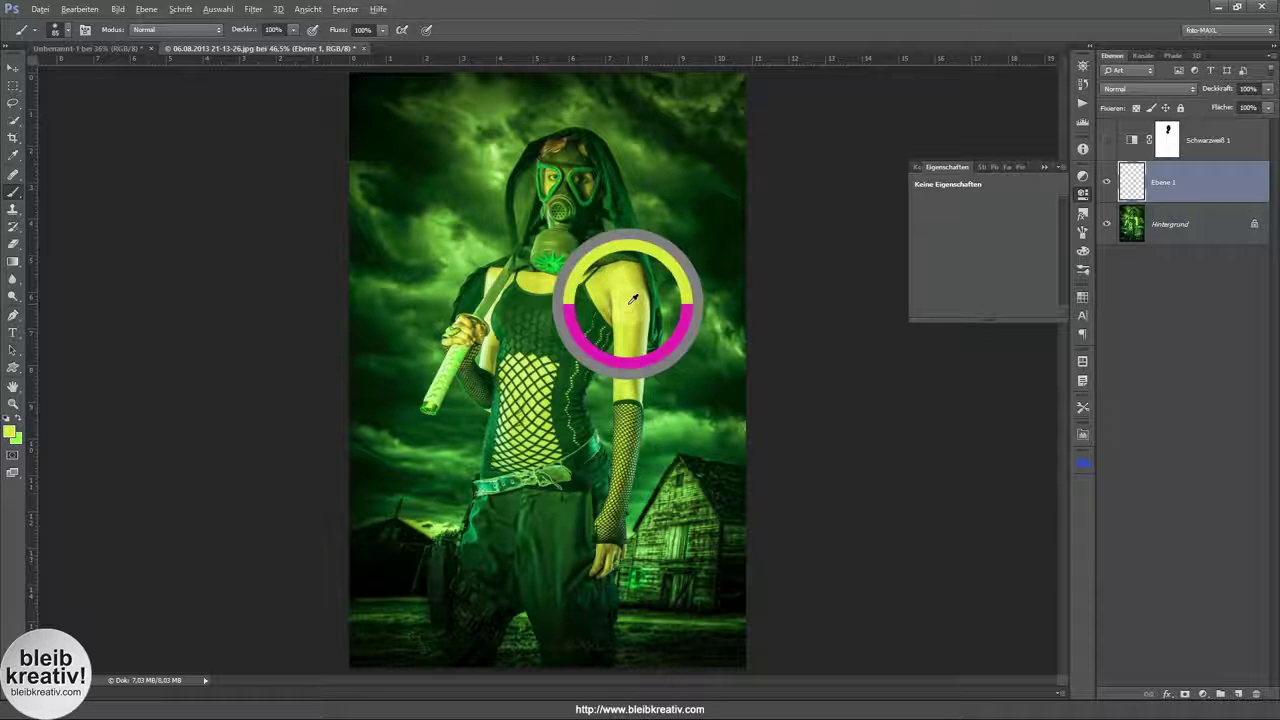
mouse_move(637, 316)
left_mouse_down()
mouse_move(701, 290)
mouse_move(725, 210)
mouse_move(640, 131)
left_mouse_up()
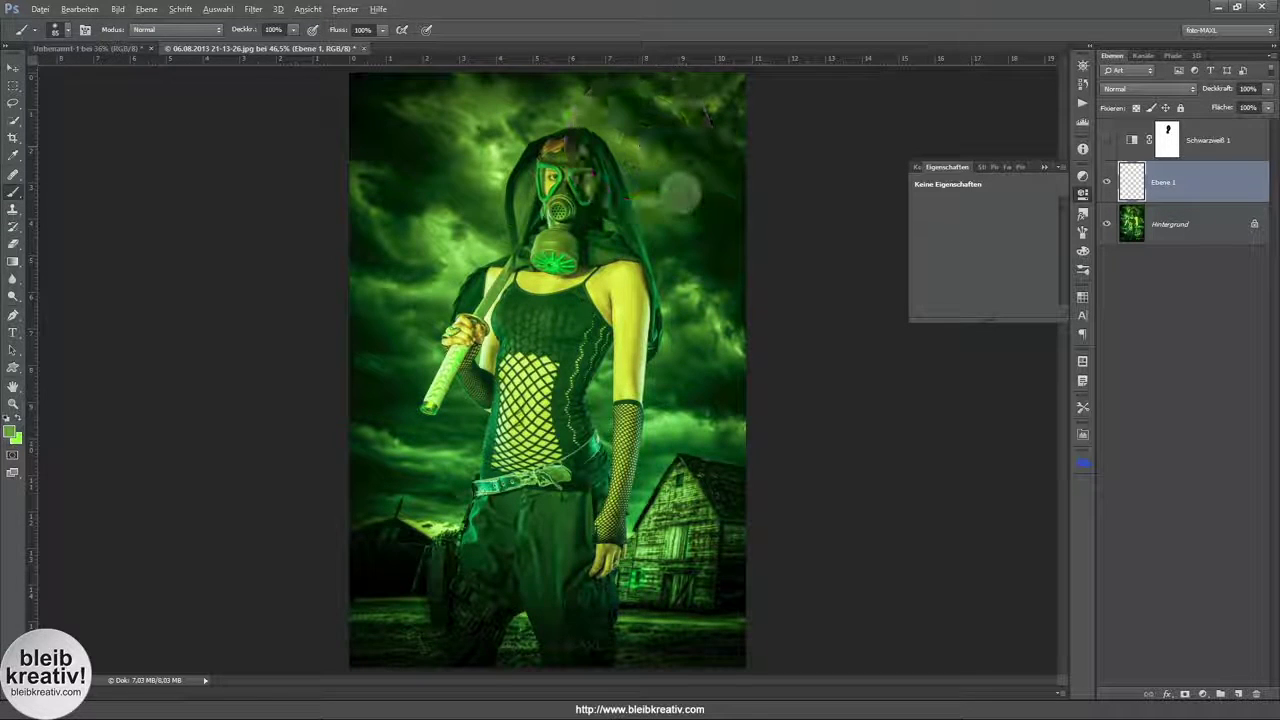
left_click(371, 243, "shift")
mouse_move(406, 294)
left_mouse_down()
mouse_move(492, 374)
mouse_move(436, 405)
left_mouse_up()
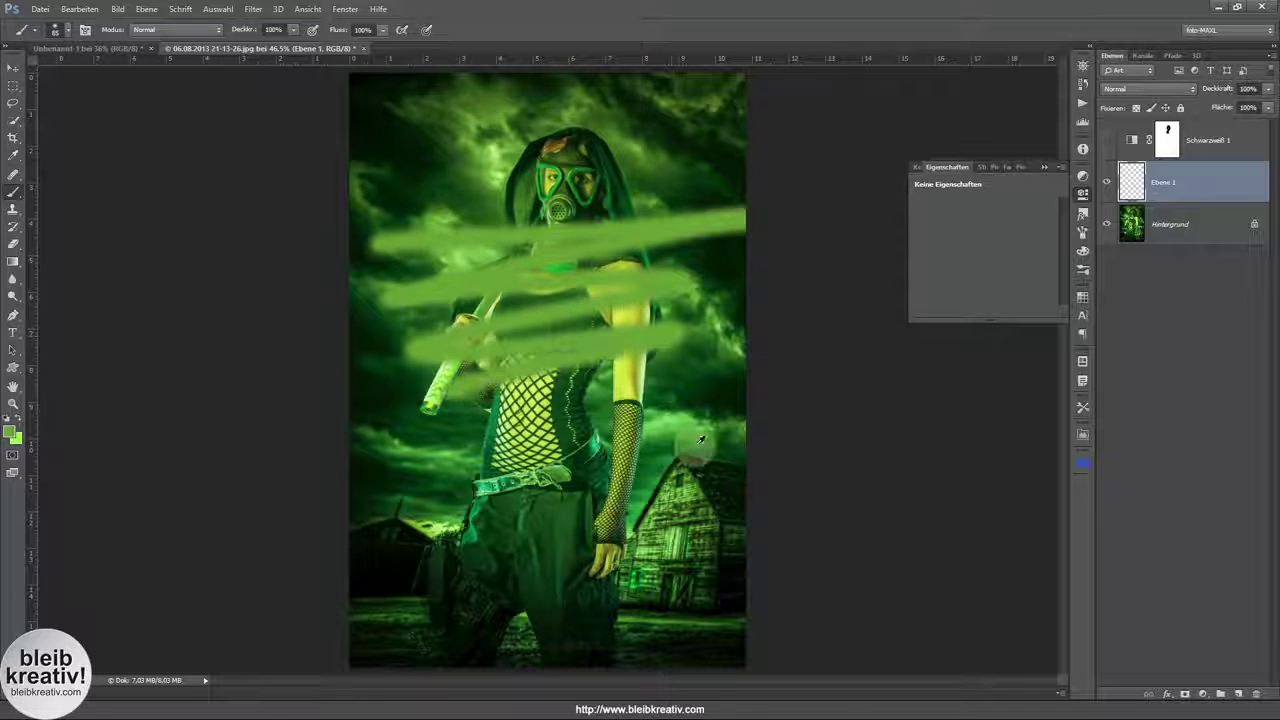
left_click_drag(700, 458, 717, 468)
mouse_move(645, 418)
left_mouse_down()
mouse_move(559, 568)
mouse_move(645, 515)
left_mouse_up()
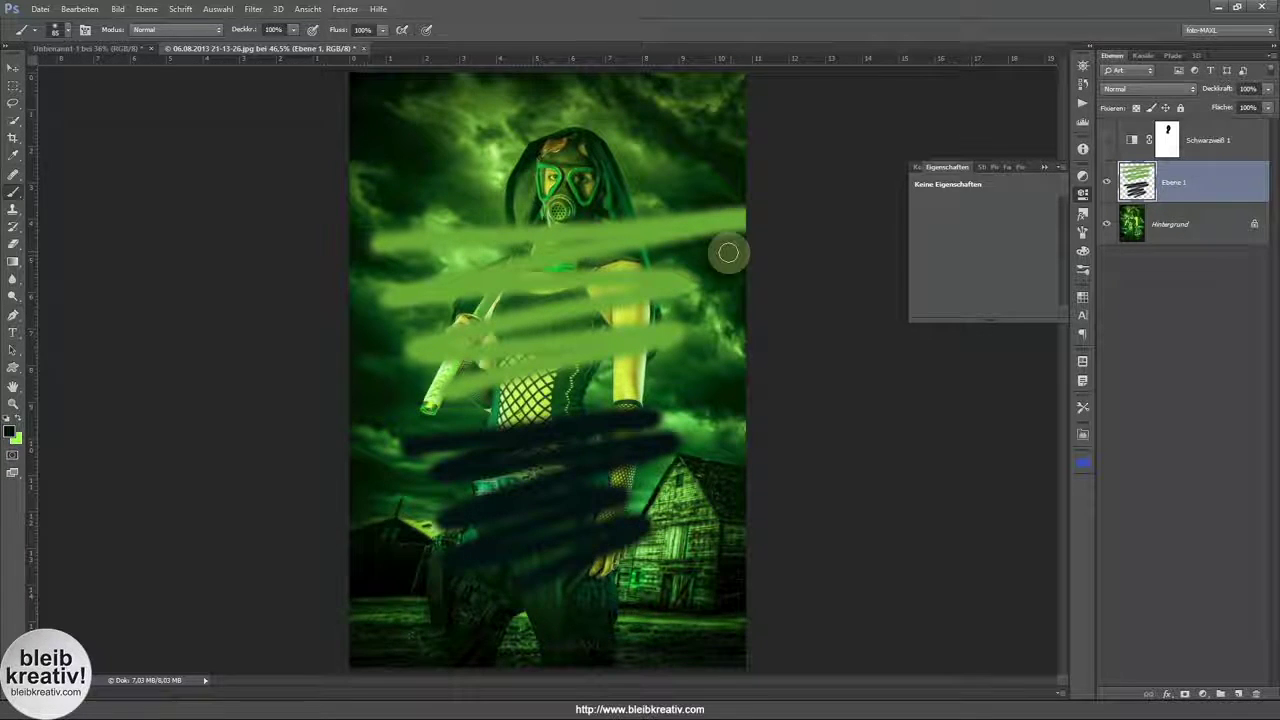
Step: Hide Ebene 1, duplicate Hintergrund with Ctrl+J, and lasso around the right arm and waist
left_click(1107, 186)
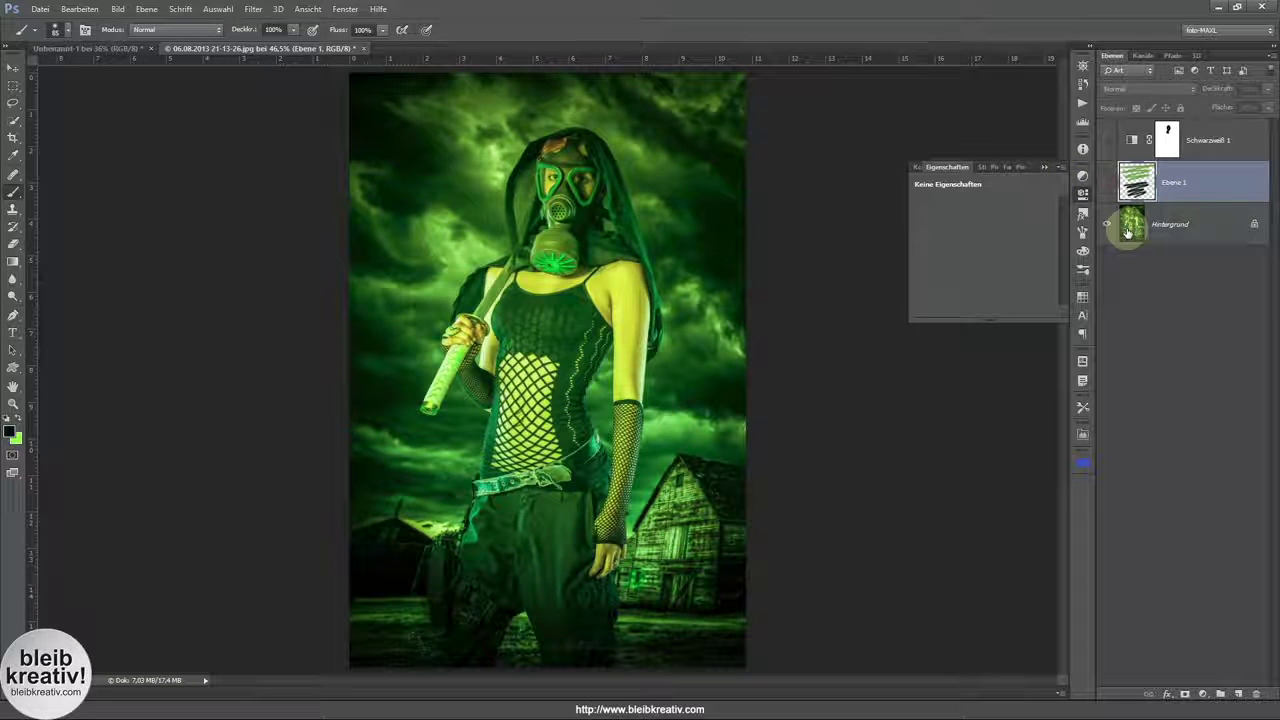
left_click(1128, 231)
key("ctrl+j")
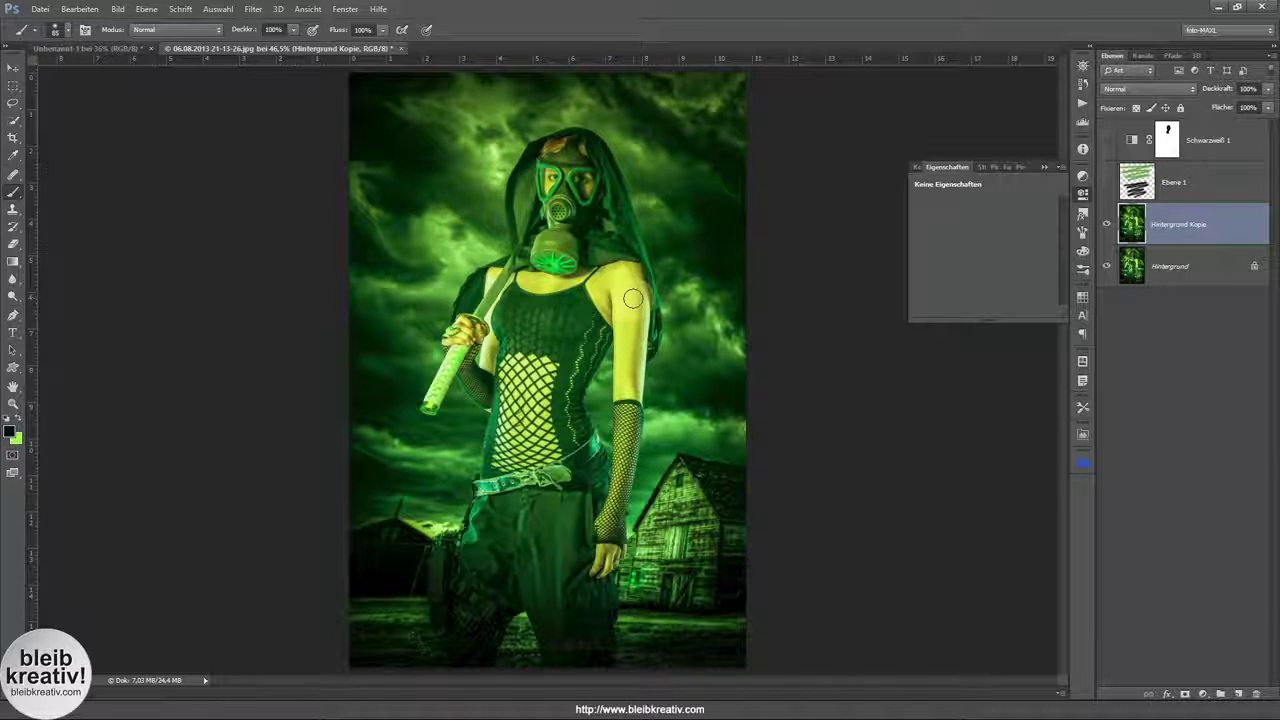
key("l")
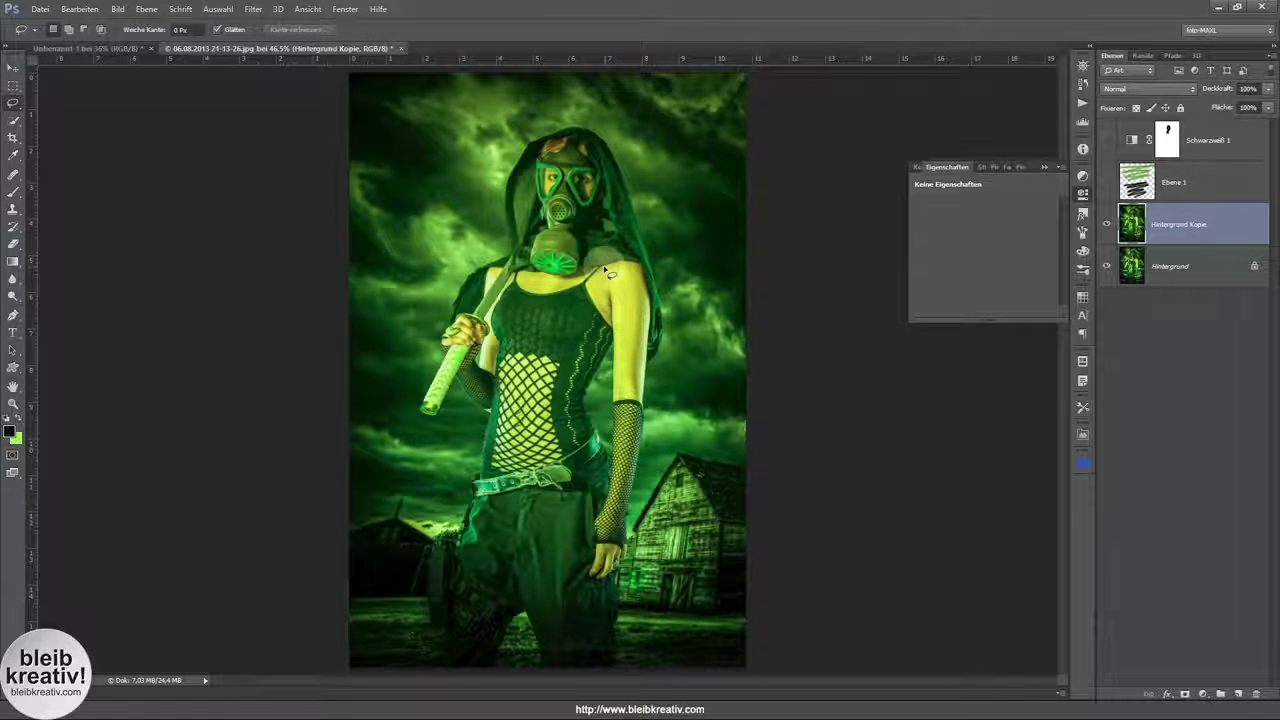
left_click_drag(608, 272, 520, 262)
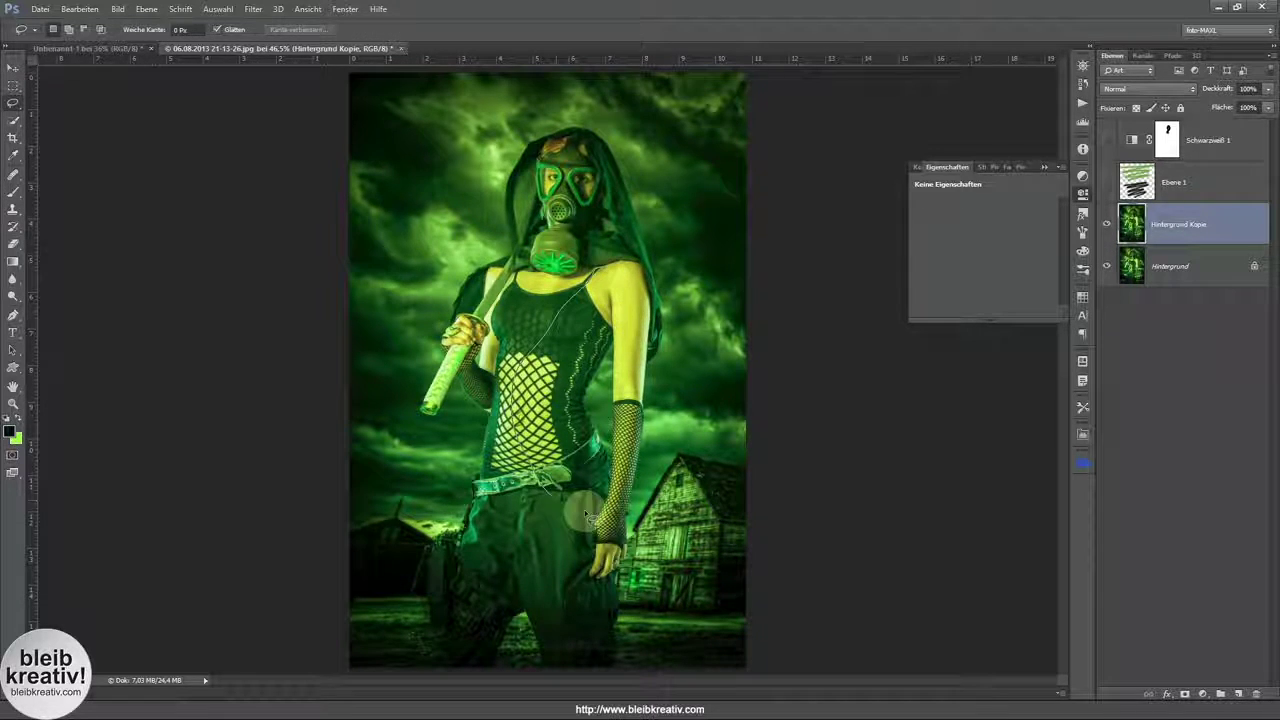
left_click(254, 10)
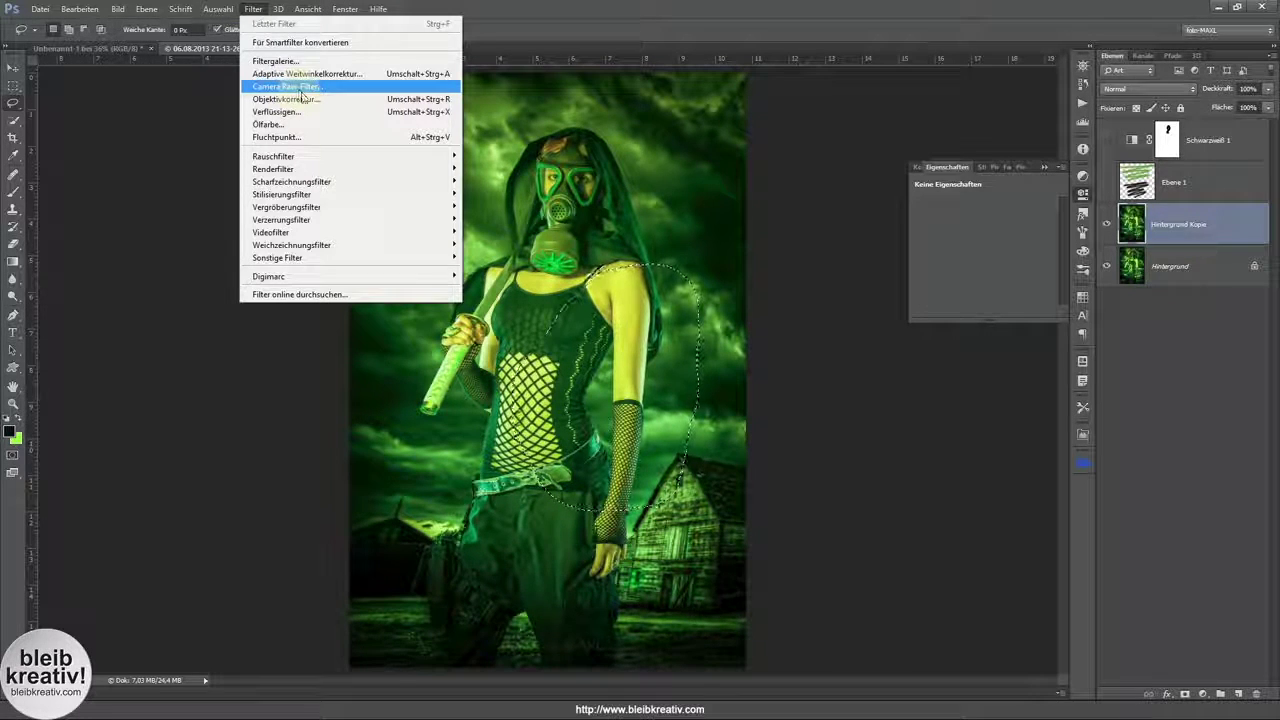
Step: Open Liquify on the selection and adjust the Forward Warp brush size, ending at 75
left_click(276, 111)
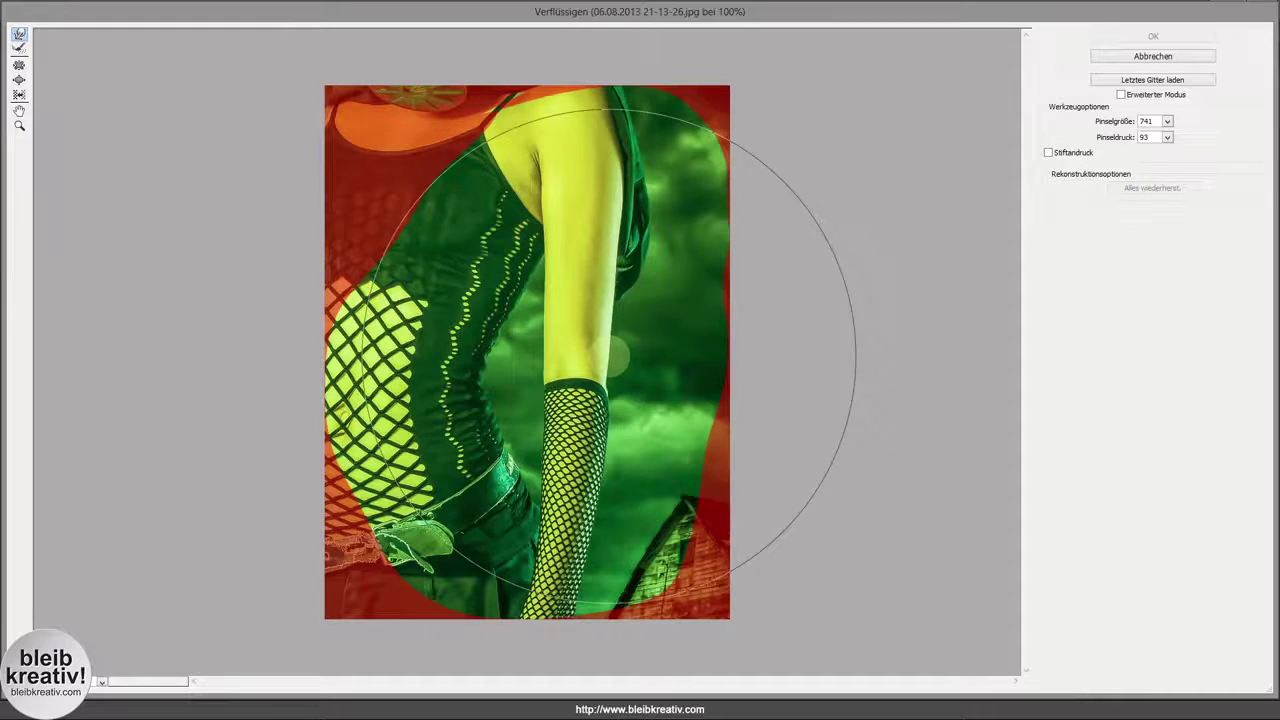
left_click(617, 349, "alt")
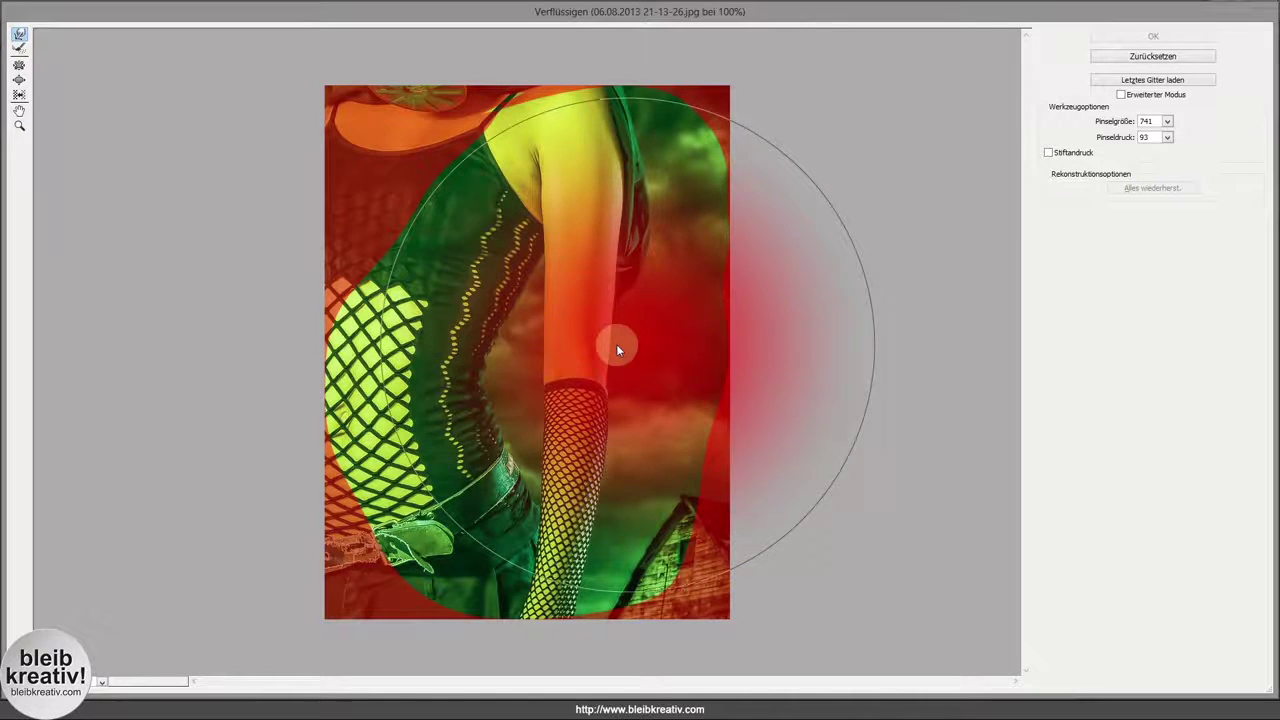
left_click_drag(617, 349, 482, 352)
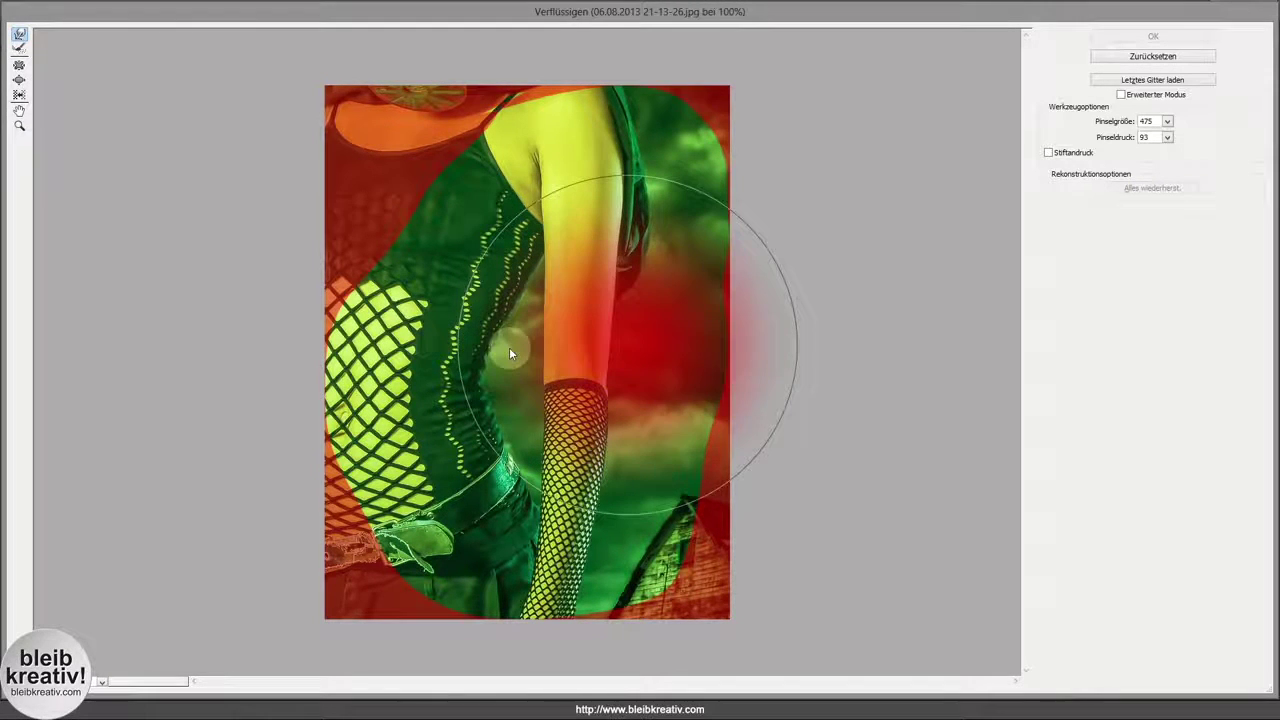
mouse_move(482, 352)
left_mouse_down()
mouse_move(500, 410)
mouse_move(500, 514)
mouse_move(488, 318)
left_mouse_up()
left_click_drag(610, 318, 633, 318)
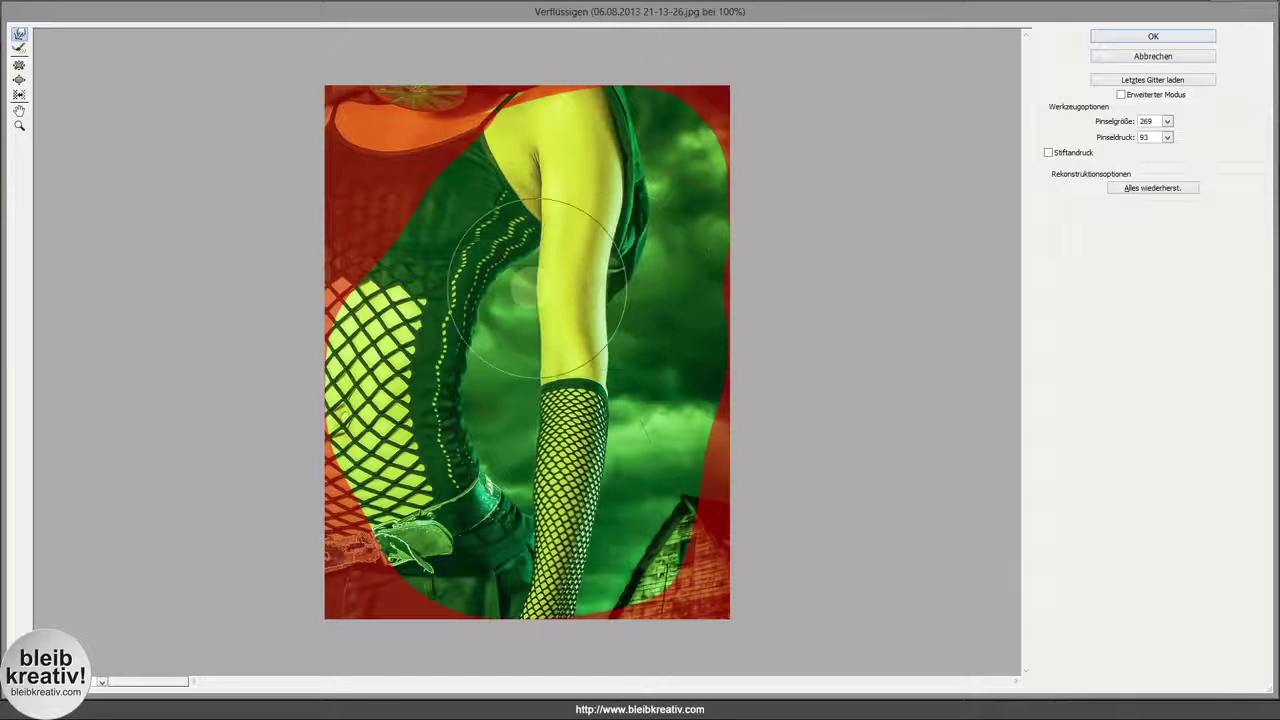
left_click_drag(626, 445, 525, 465)
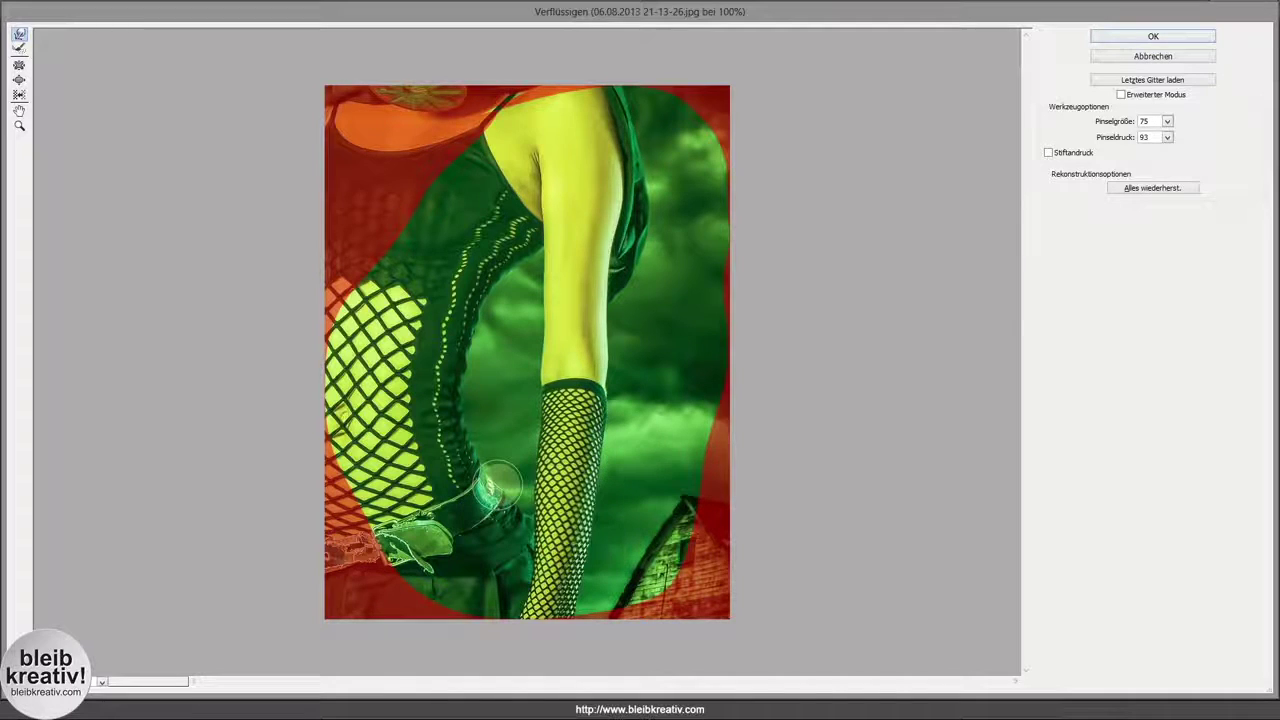
Step: With a 585 brush, push the waist contour inward, apply Liquify and deselect
left_click(513, 388, "alt")
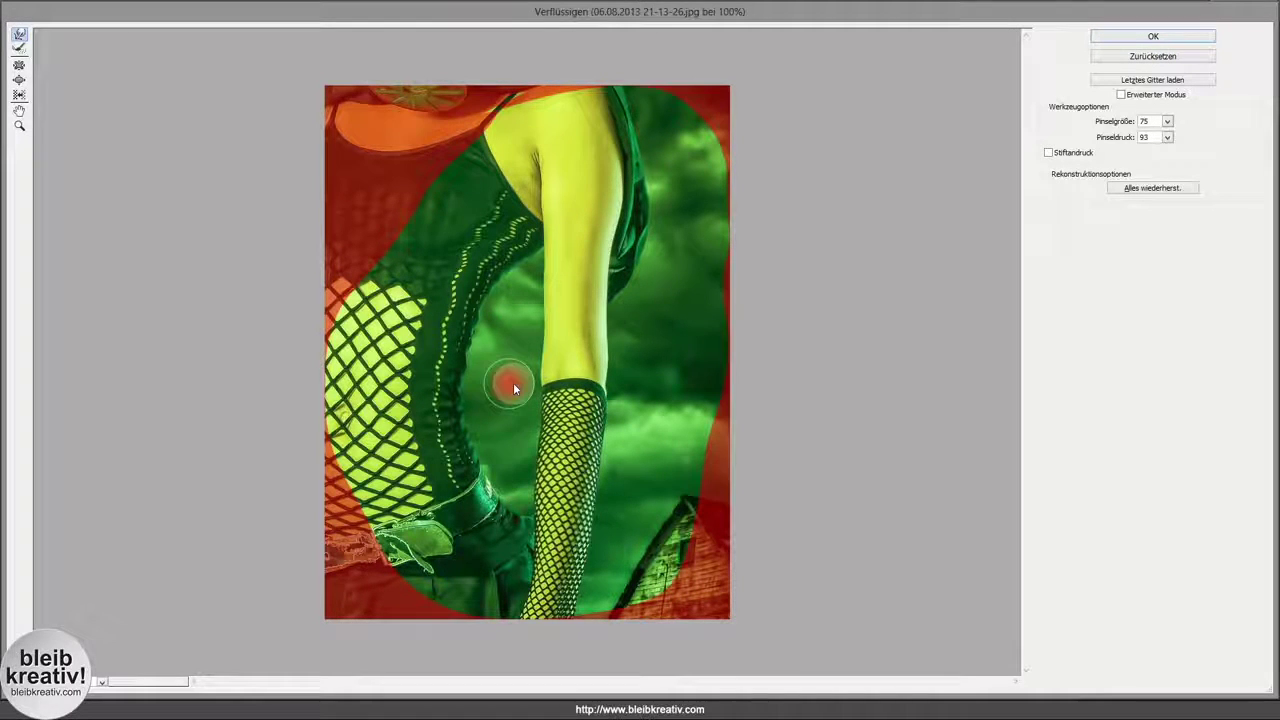
left_click_drag(513, 388, 693, 366)
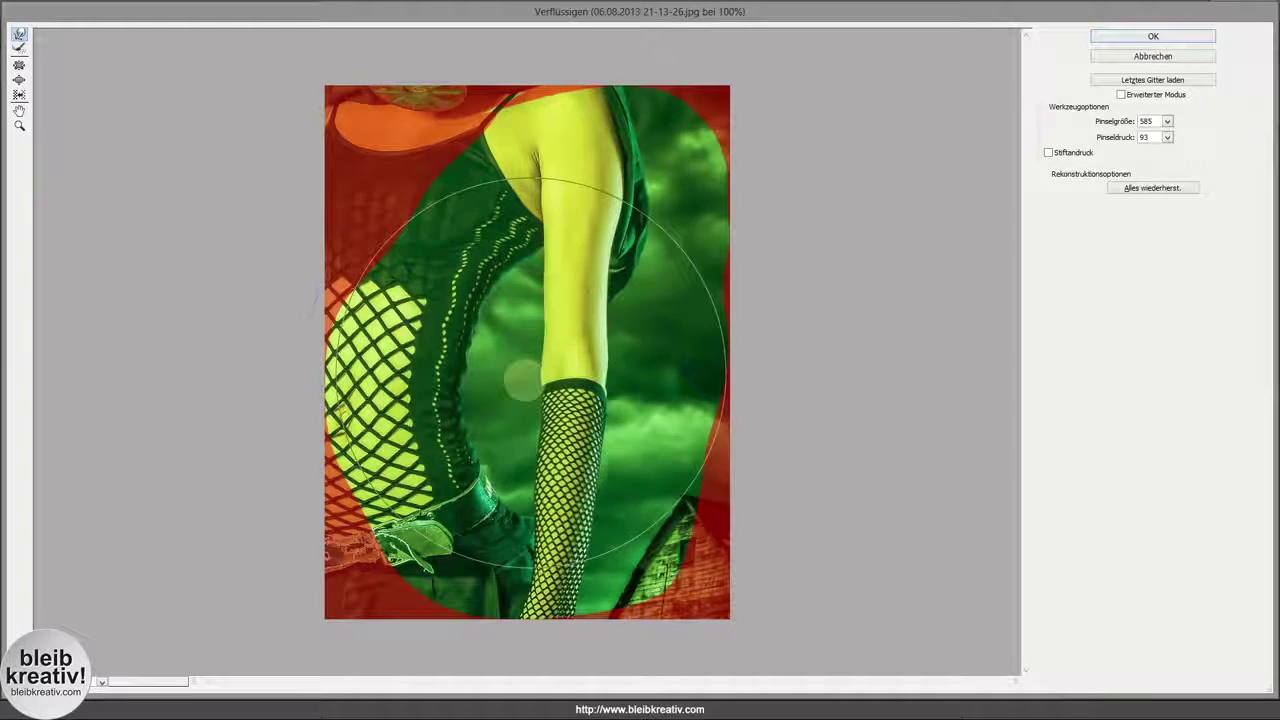
left_click_drag(492, 380, 457, 371)
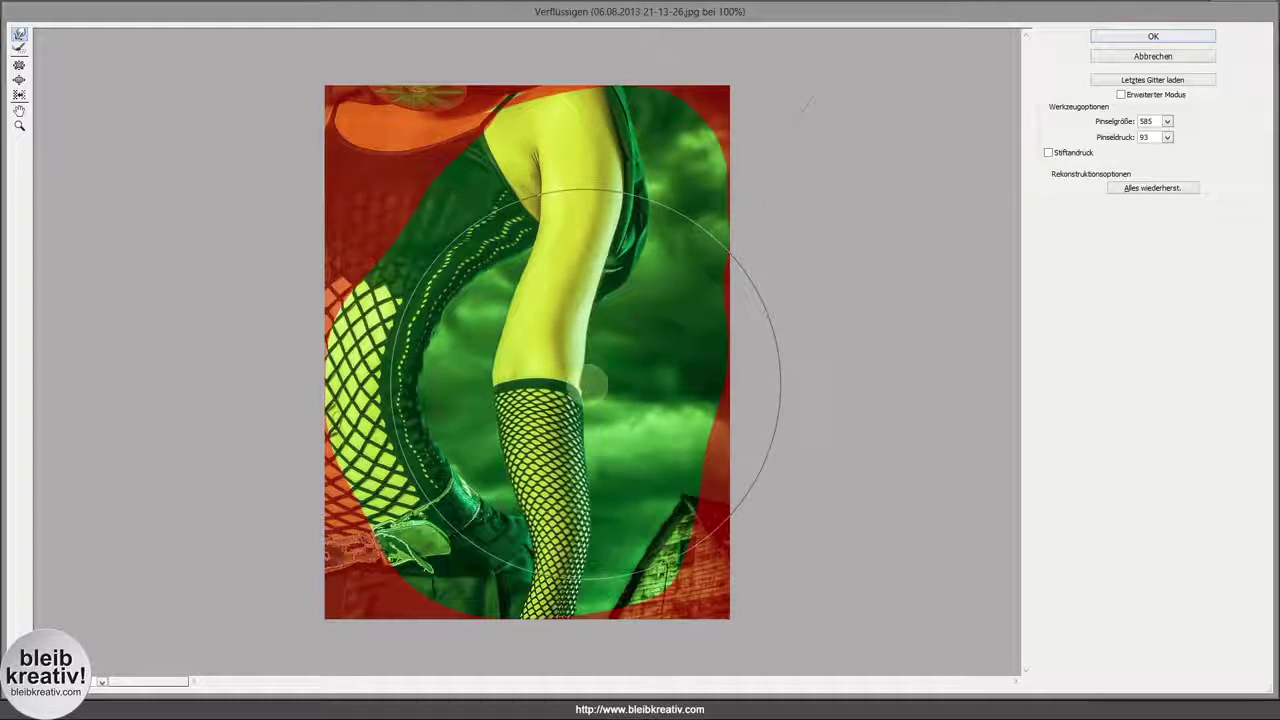
left_click(1152, 36)
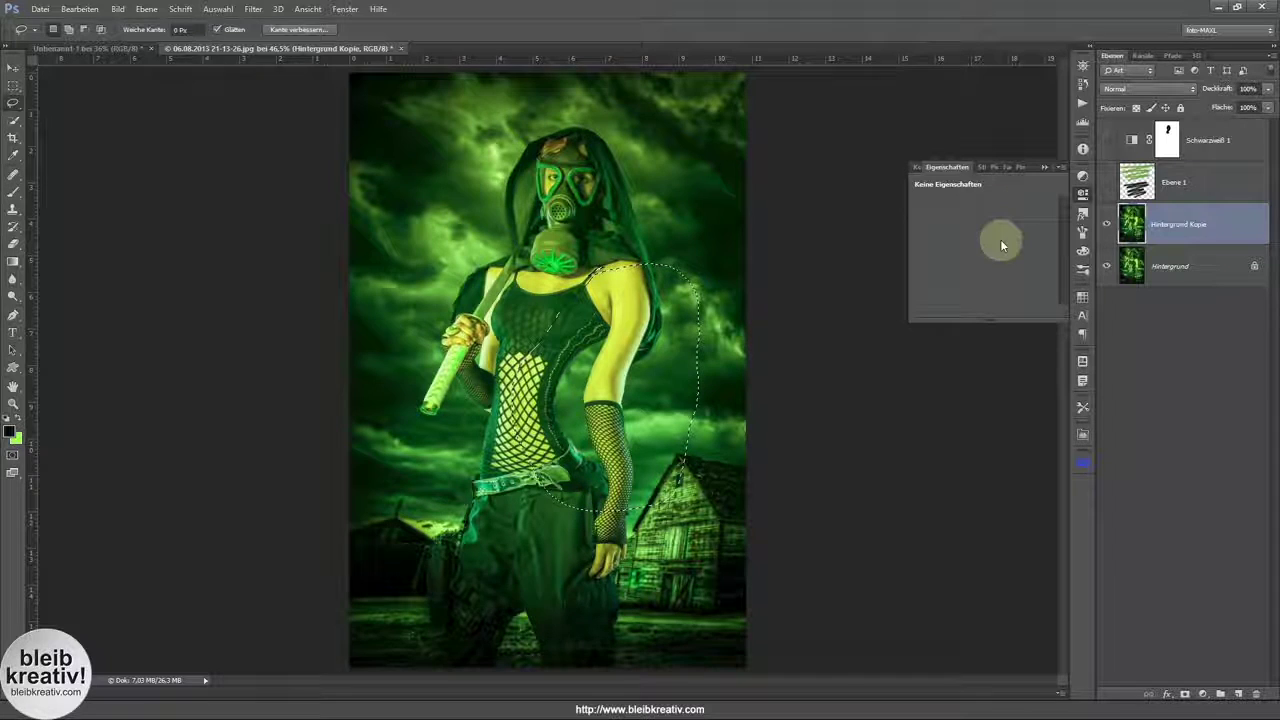
key("ctrl+d")
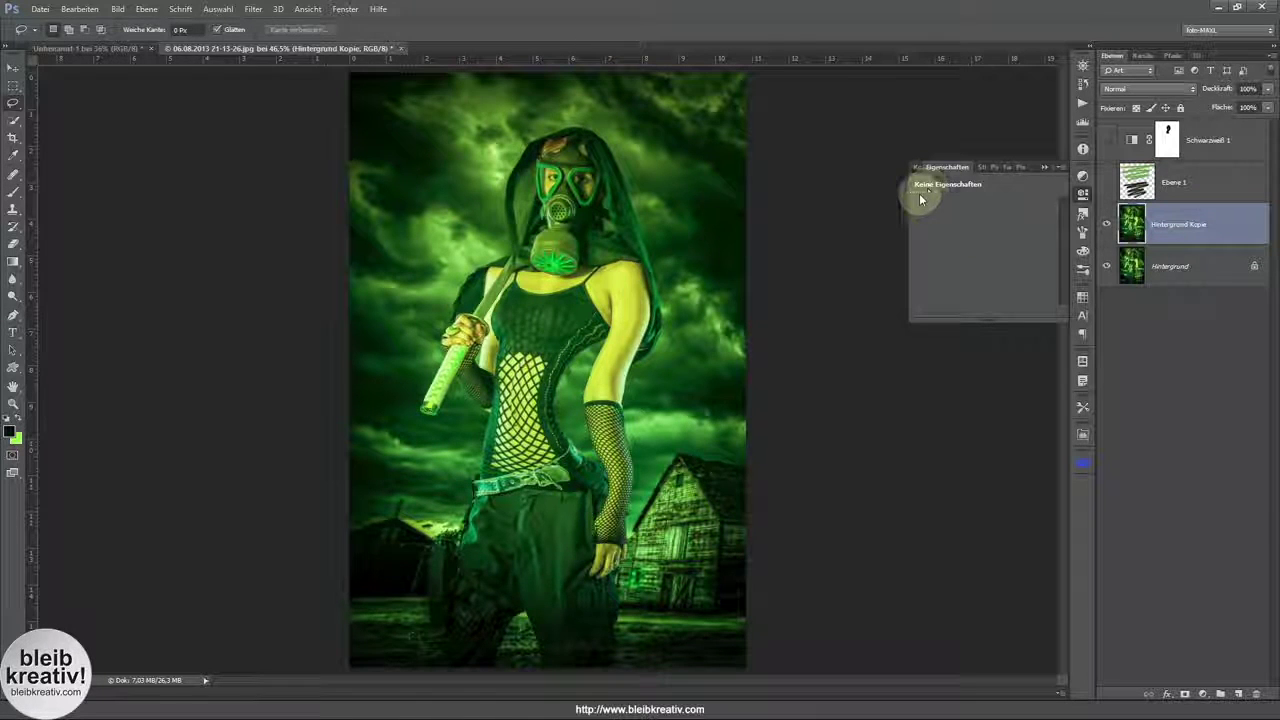